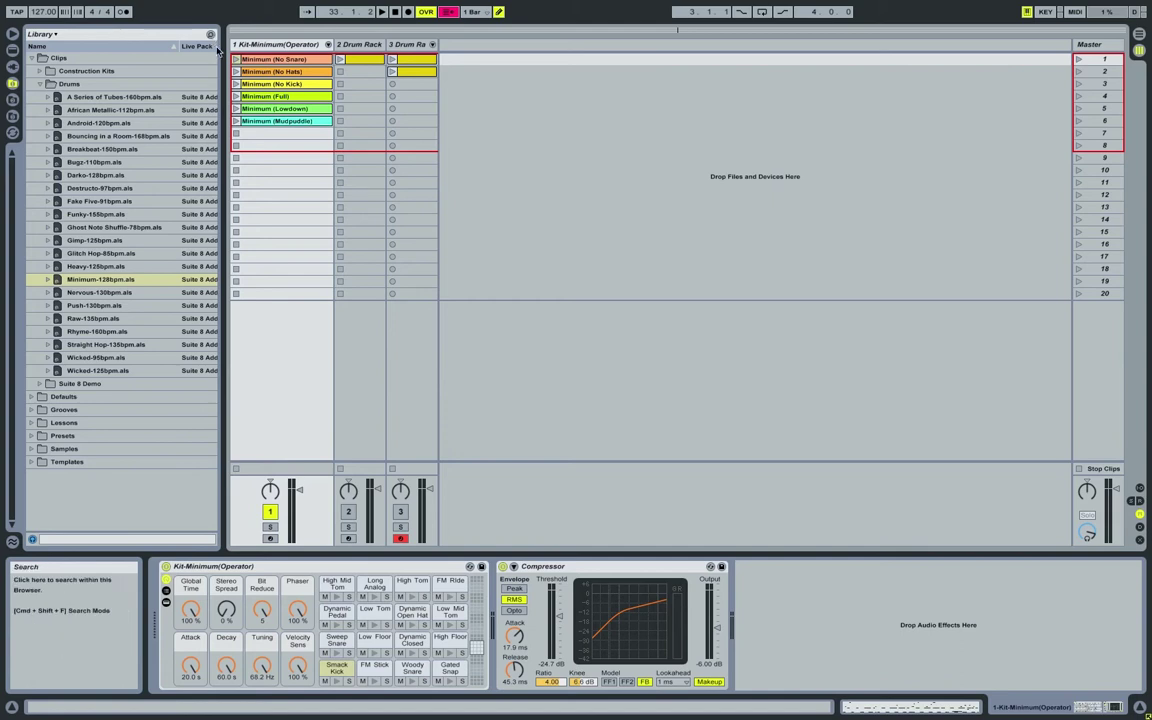
# Step: Launch the Minimum (No Kick) clip and show the Kit-Minimum(Operator) rack's devices and chain list
pyautogui.click(236, 84)
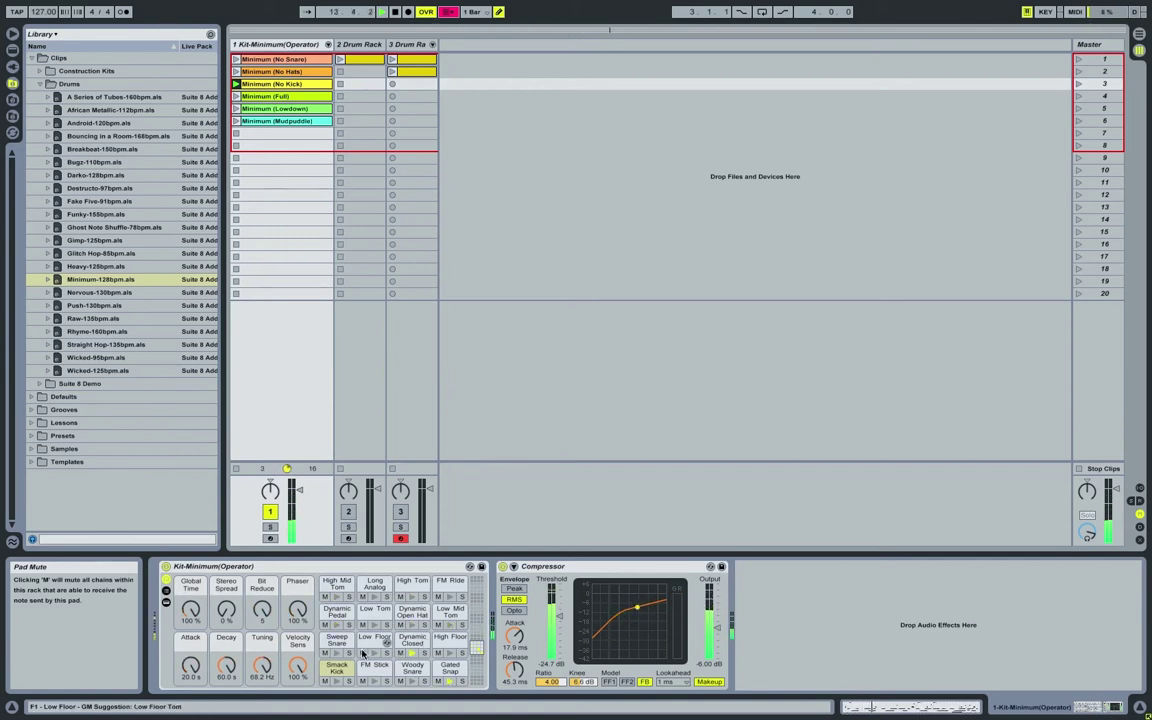
pyautogui.click(166, 604)
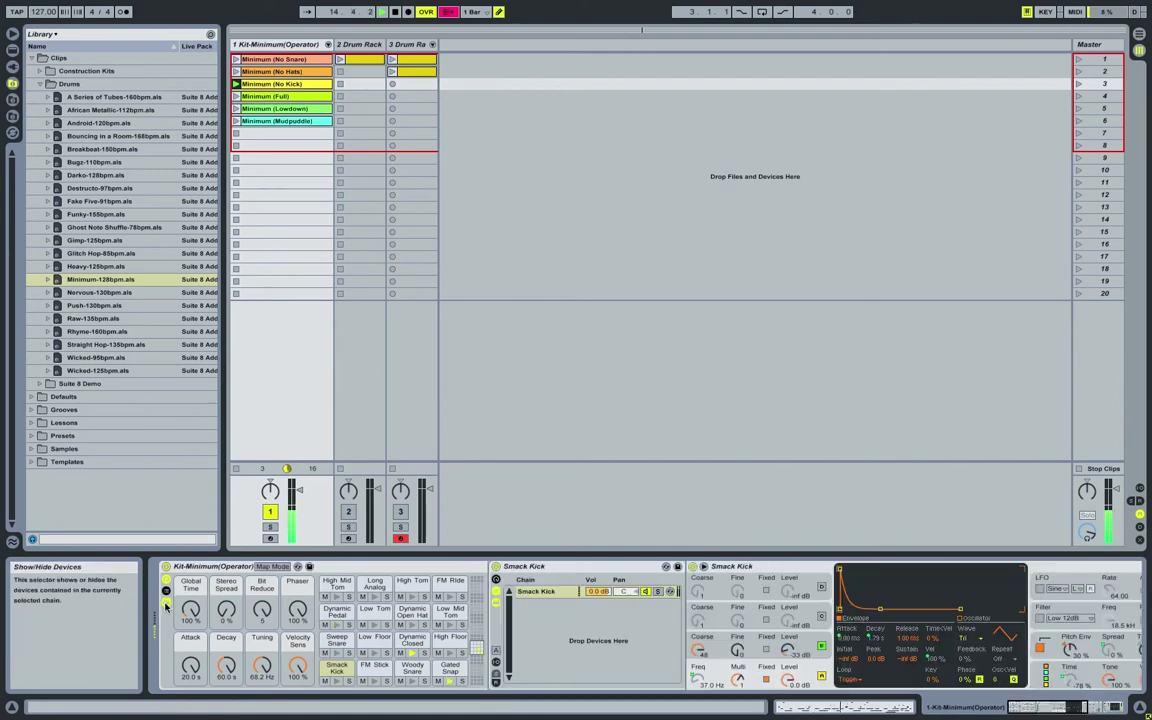
pyautogui.click(166, 592)
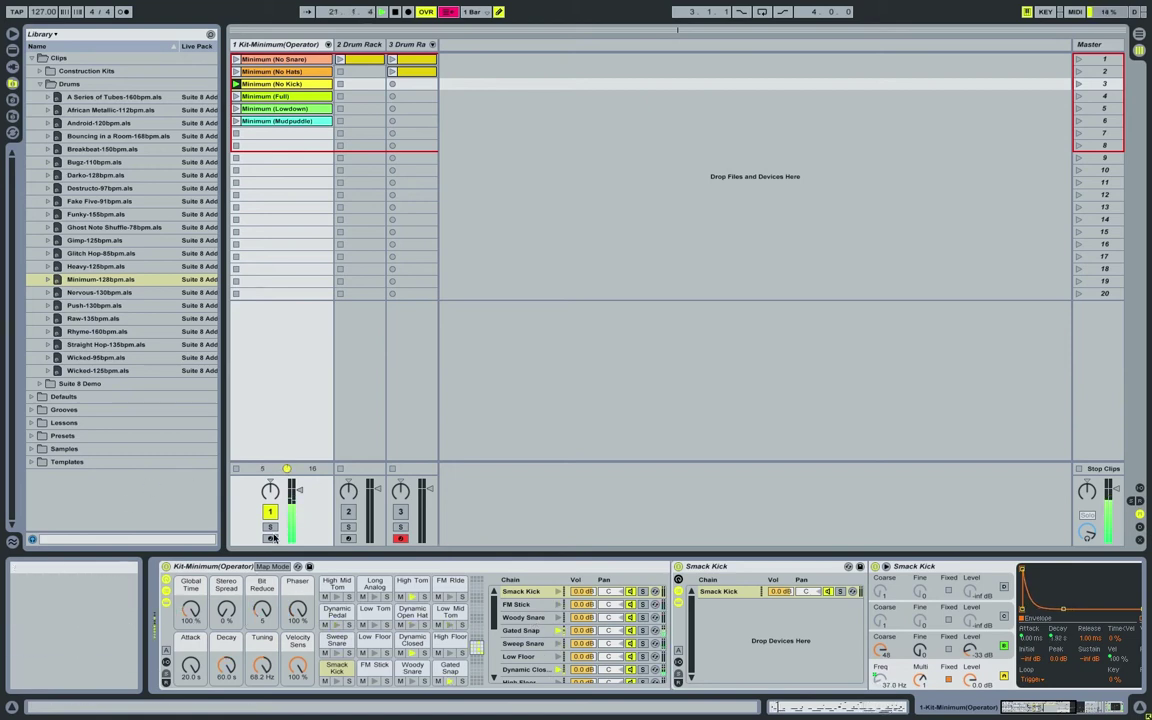
# Step: Open the Minimum (No Kick) clip's envelopes and choose the Kit-Minimum(Operator) rack as the device
pyautogui.click(289, 86)
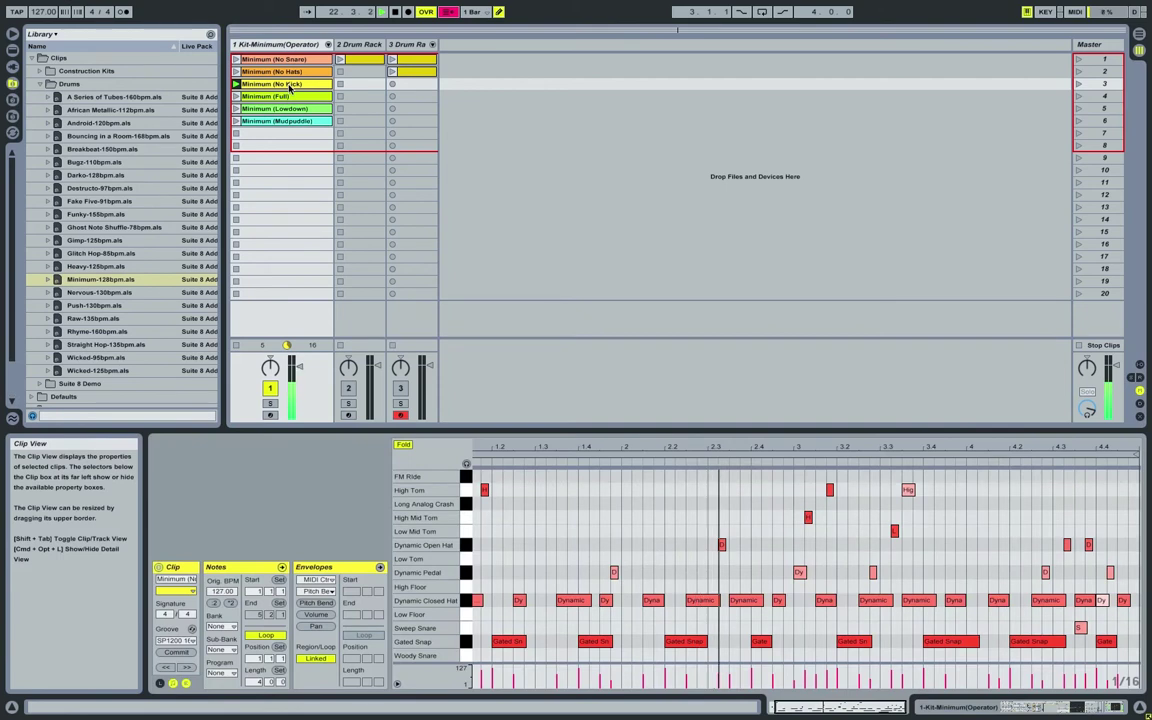
pyautogui.click(185, 683)
pyautogui.click(185, 683)
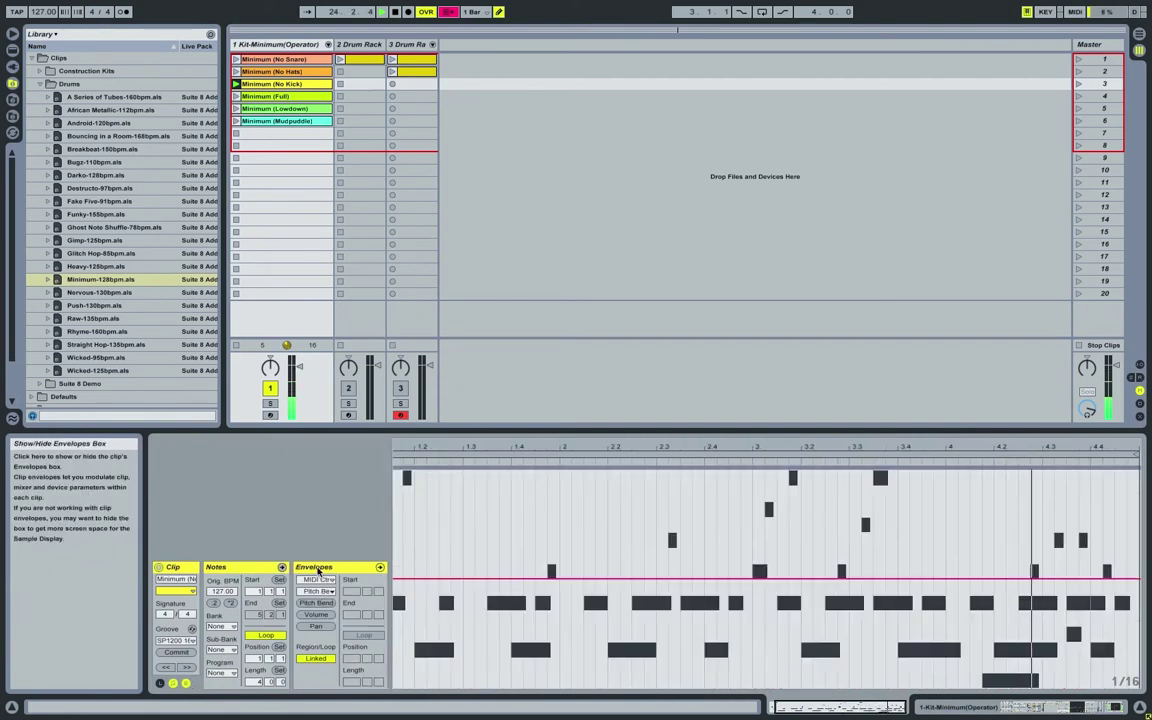
pyautogui.click(318, 580)
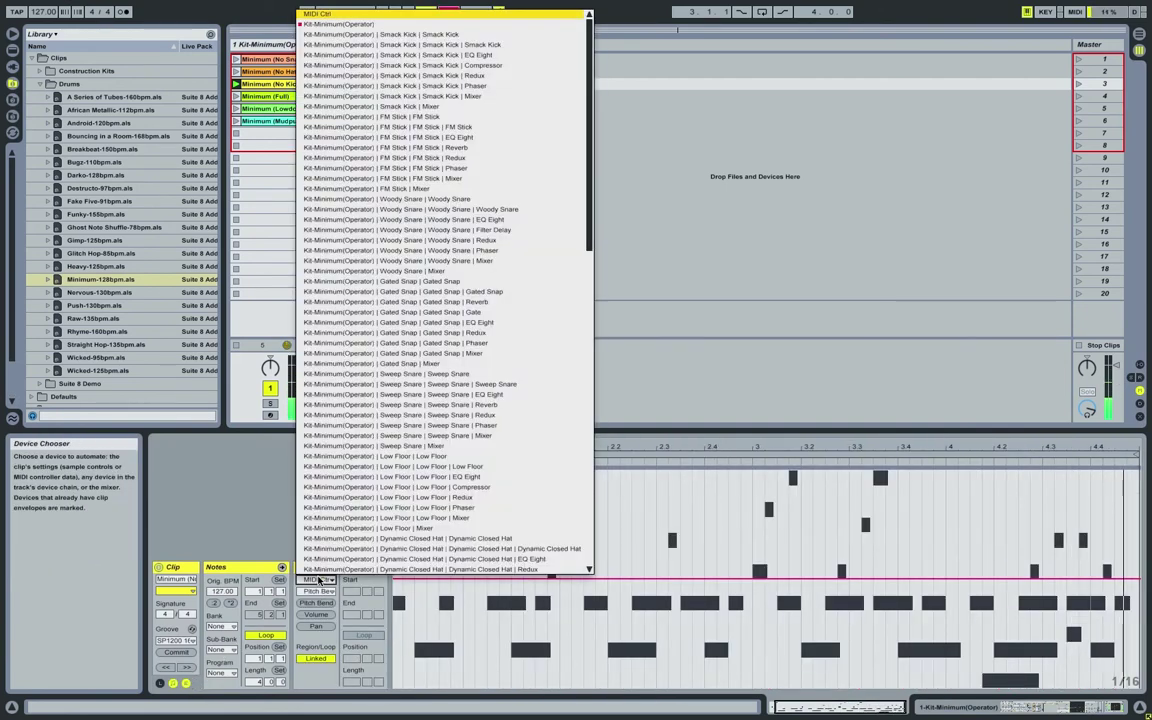
pyautogui.click(378, 26)
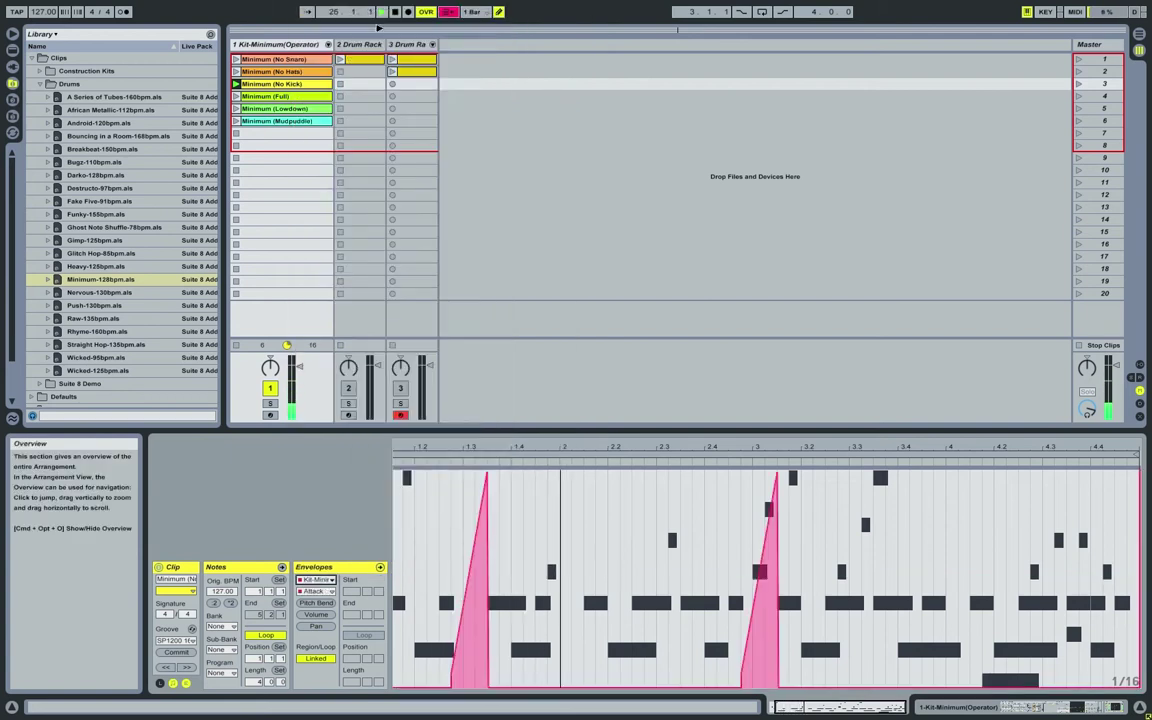
# Step: Examine the Minimum (No Kick) clip's rack envelopes for Bit Reduce, Attack and Decay
pyautogui.click(318, 591)
pyautogui.click(320, 622)
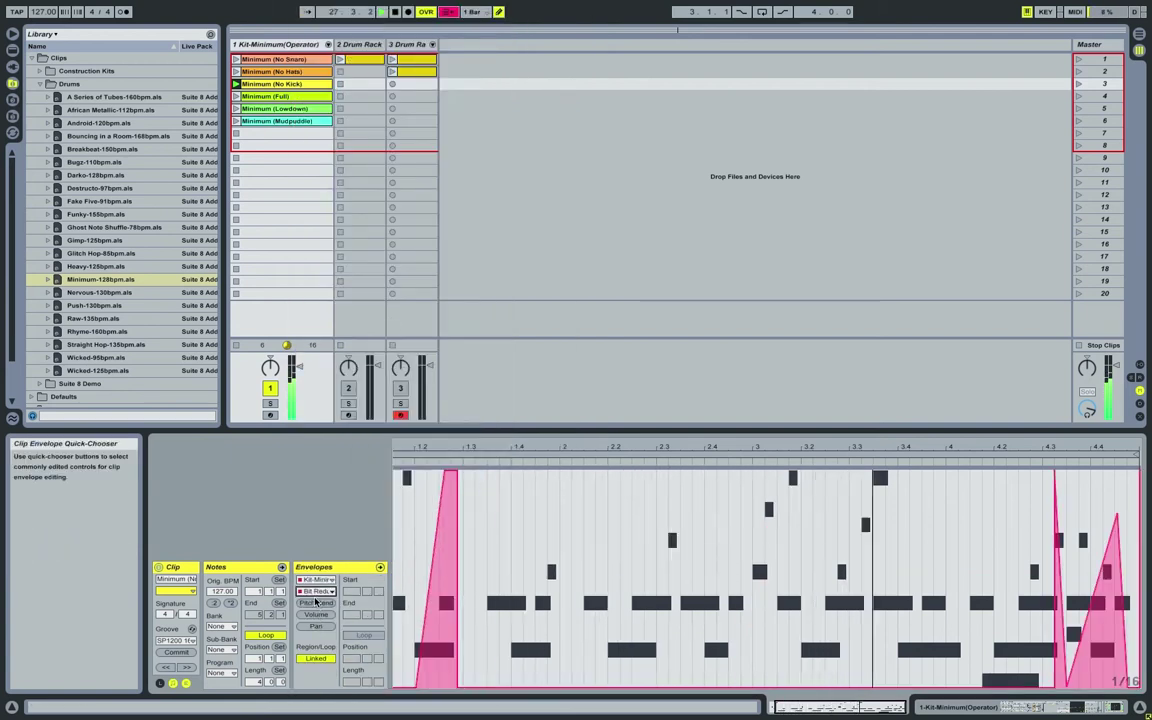
pyautogui.click(316, 593)
pyautogui.click(313, 642)
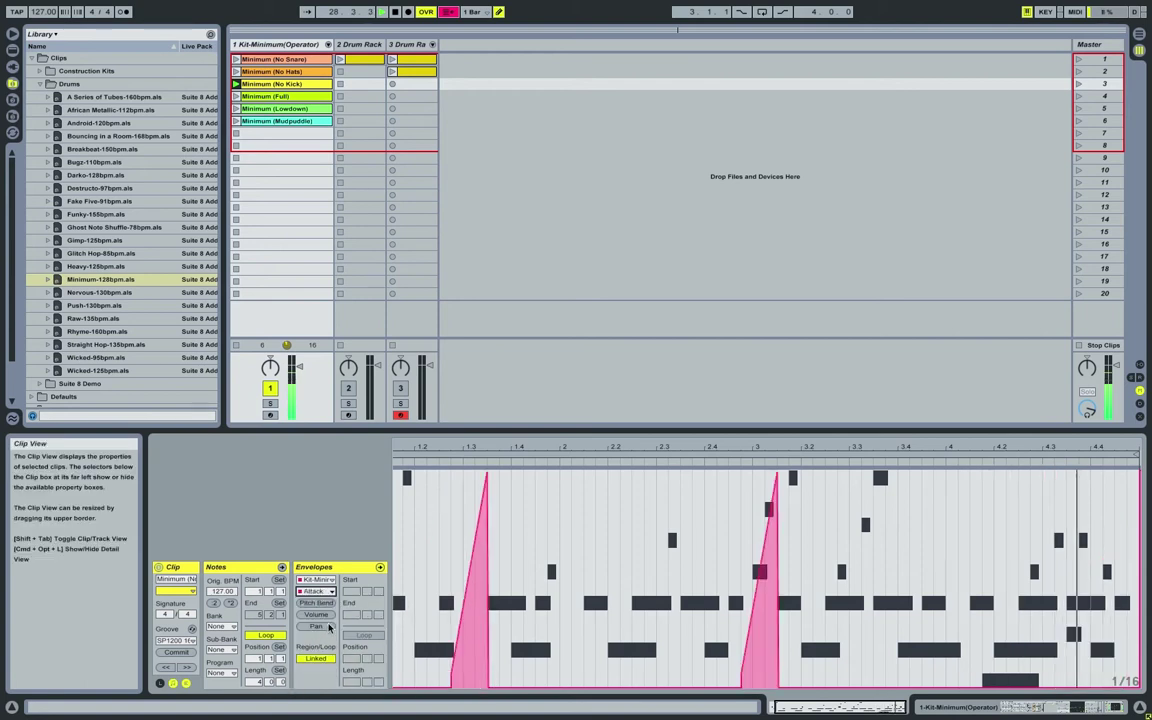
pyautogui.click(320, 594)
pyautogui.click(316, 604)
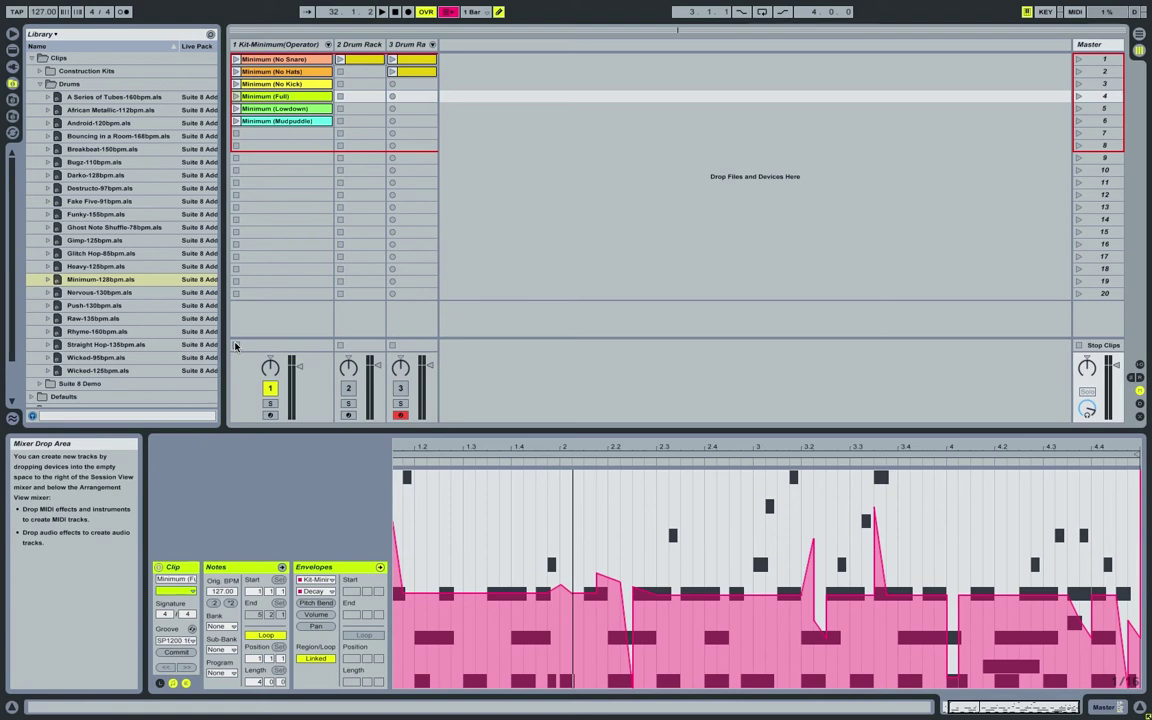
# Step: Deactivate track 1, activate the 2 Drum Rack track and launch its first clip
pyautogui.click(272, 391)
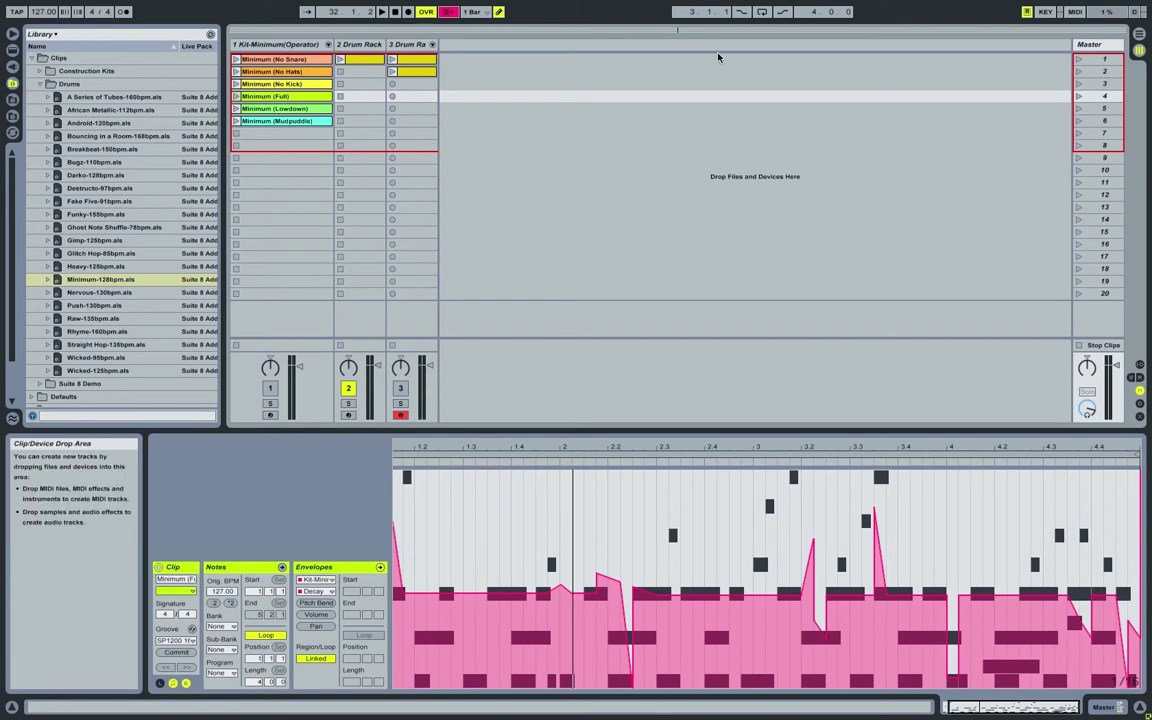
pyautogui.click(340, 60)
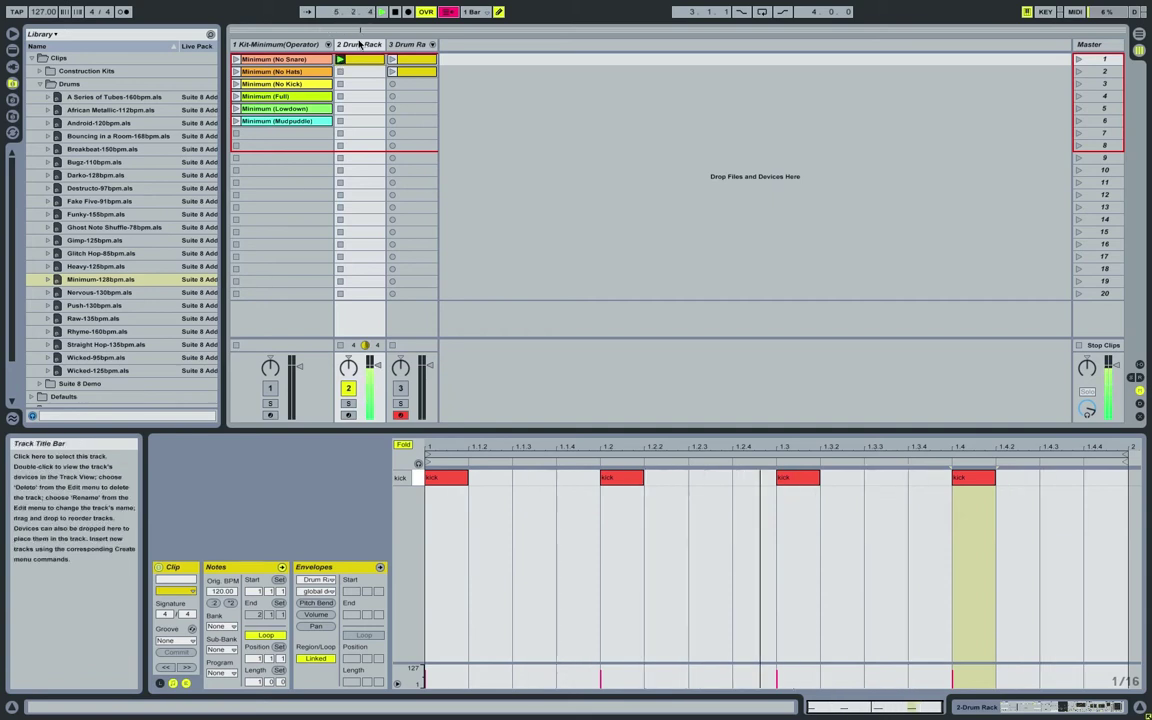
# Step: Open track 2's Drum Rack, bring the kick pad into view and select the kick chain inside its nested rack
pyautogui.click(358, 45)
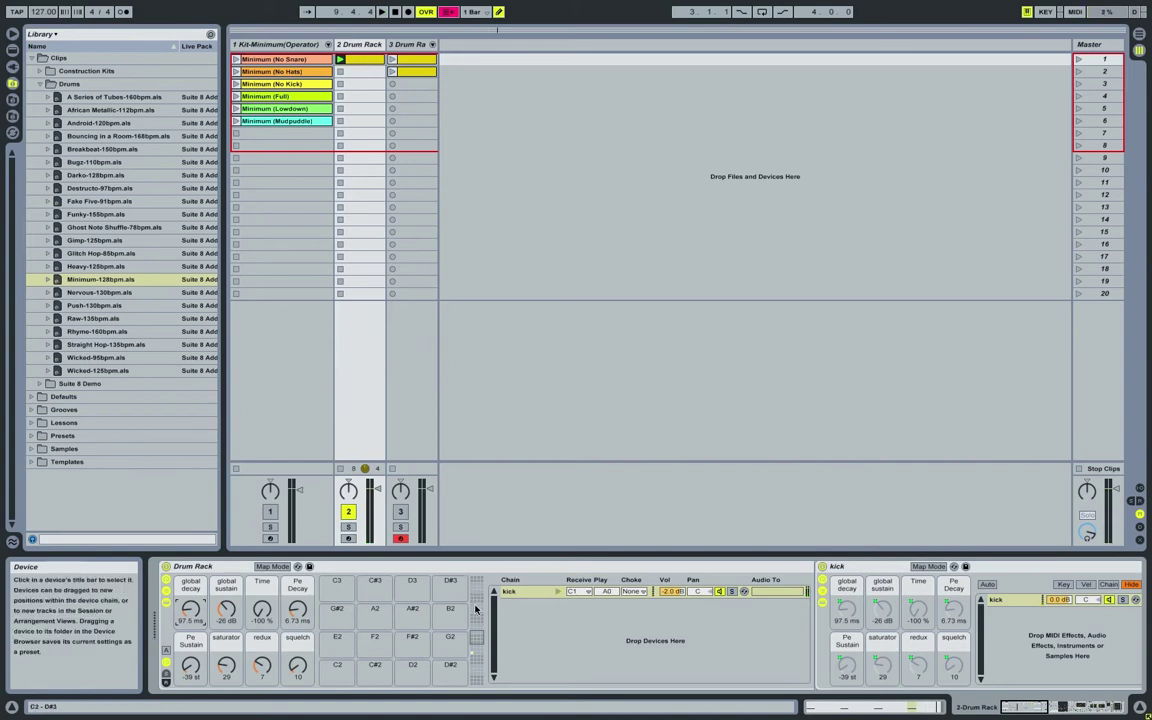
pyautogui.click(477, 645)
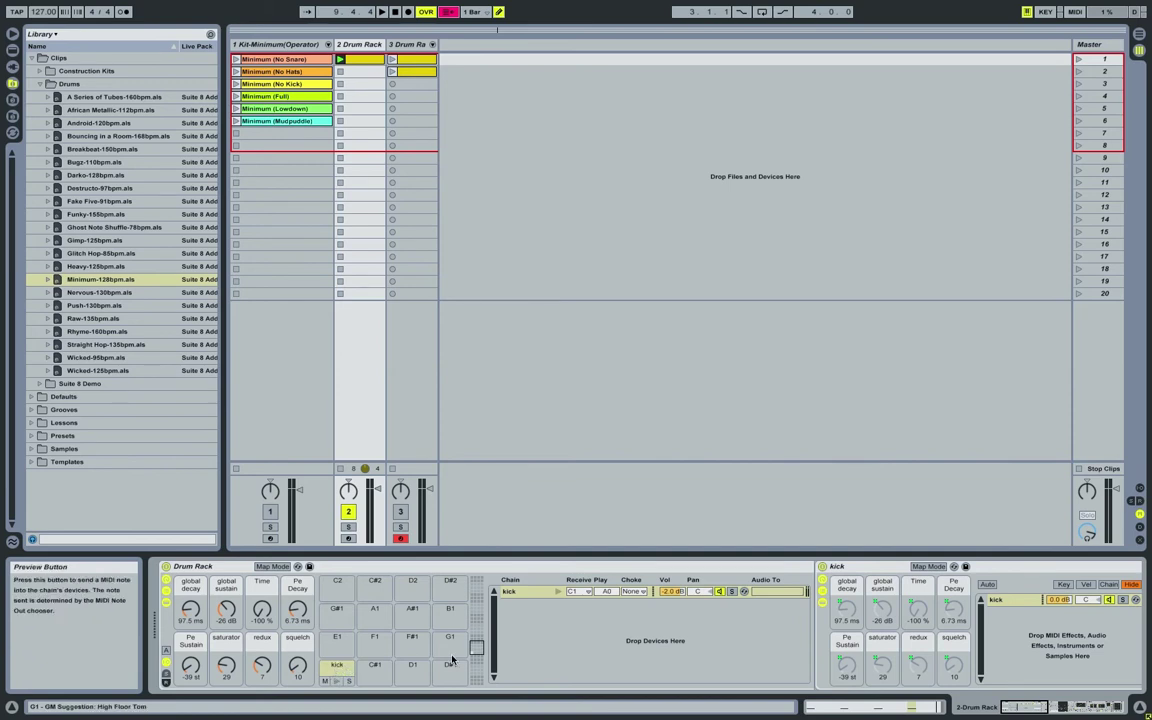
pyautogui.click(996, 599)
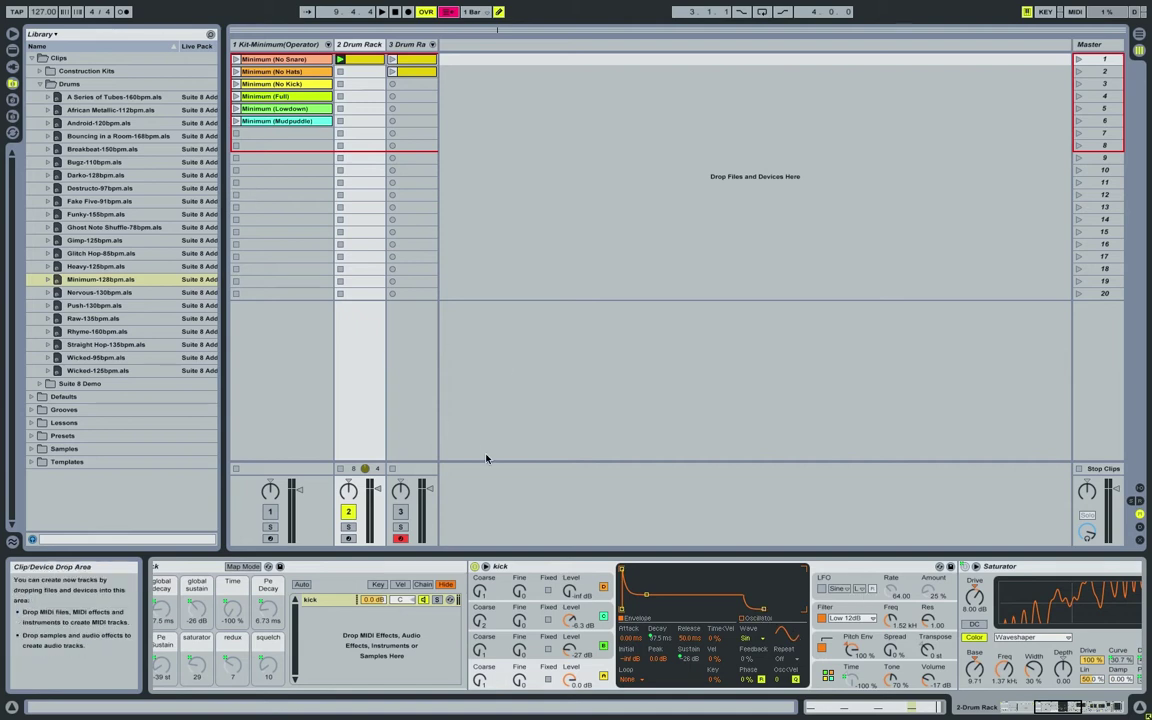
# Step: Examine the kick's device chain on track 2, from the rack macros and Operator through Saturator, Redux, Reverb and Compressor
pyautogui.hscroll(5, 871, 606)
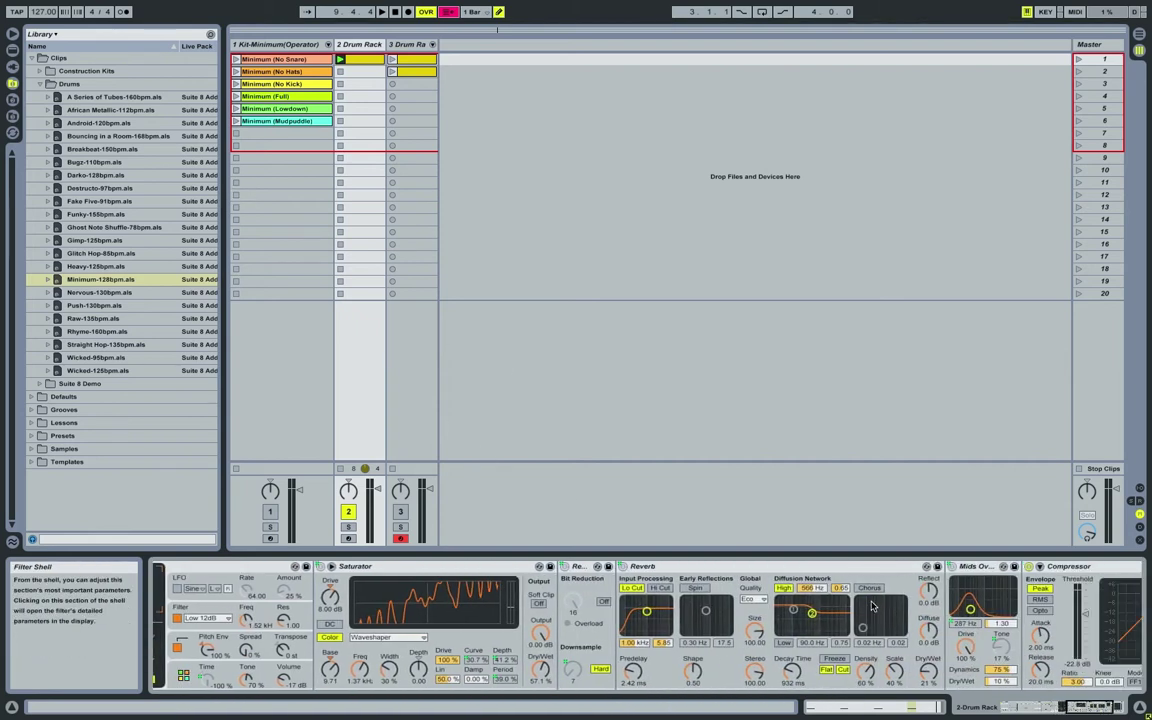
pyautogui.hscroll(-8, 871, 606)
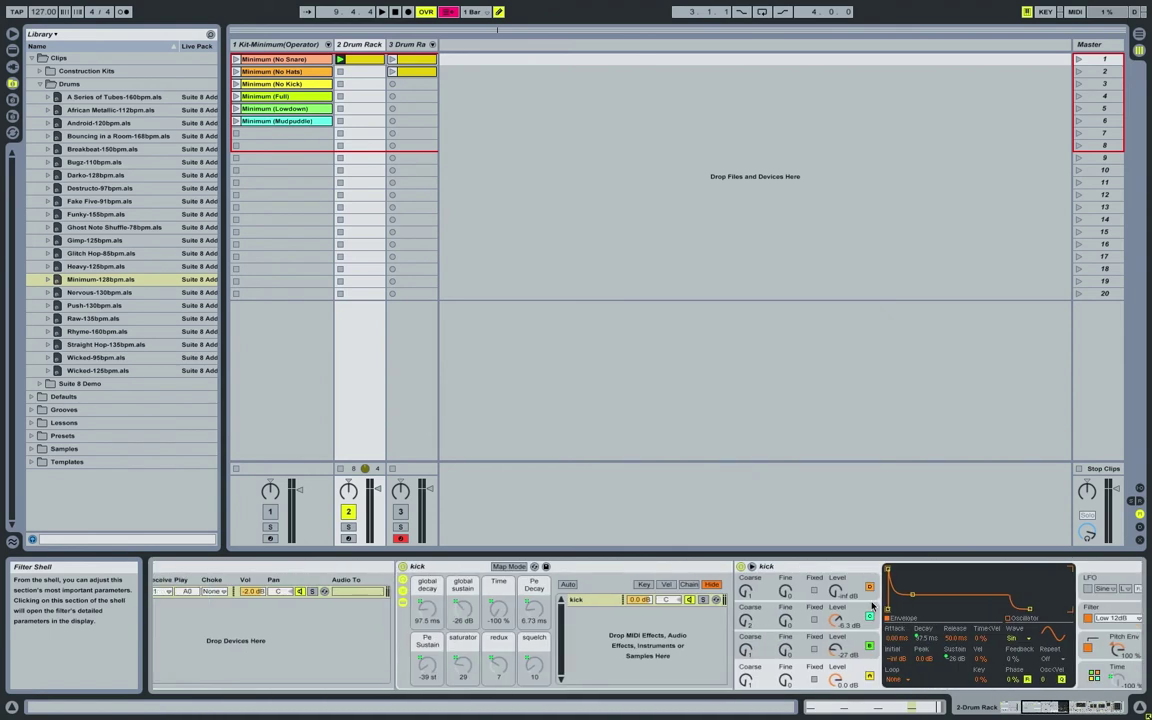
pyautogui.hscroll(-3, 871, 606)
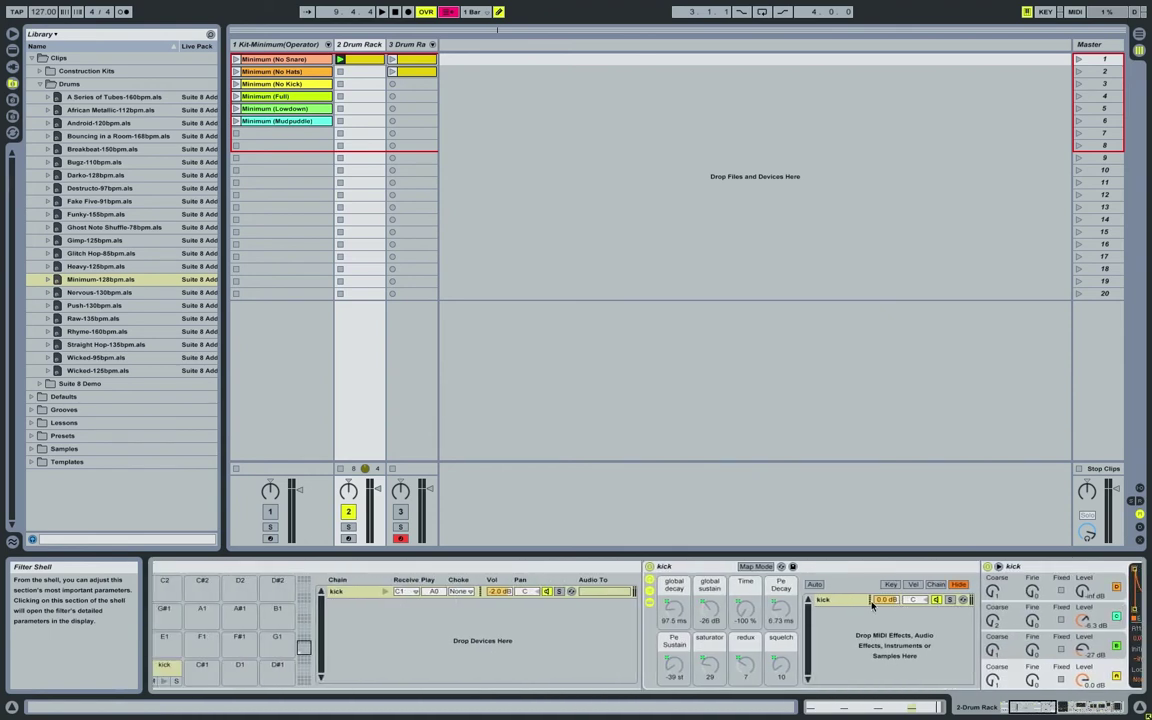
pyautogui.hscroll(7, 871, 606)
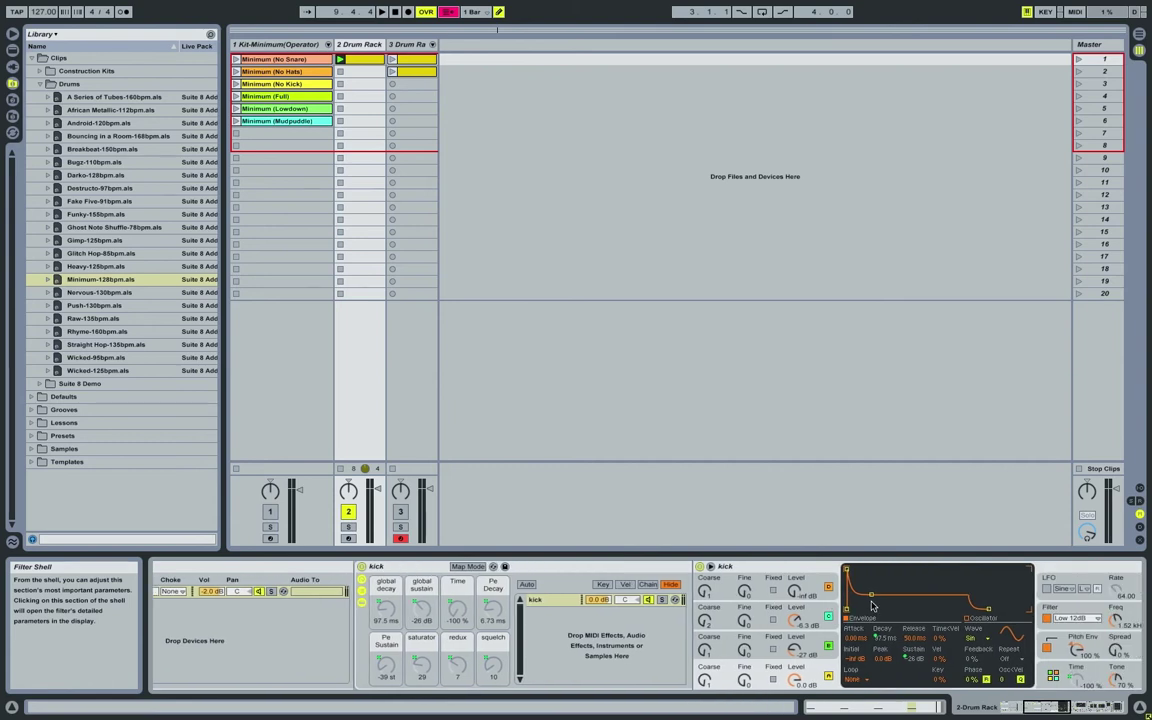
pyautogui.hscroll(4, 871, 606)
pyautogui.hscroll(-10, 871, 606)
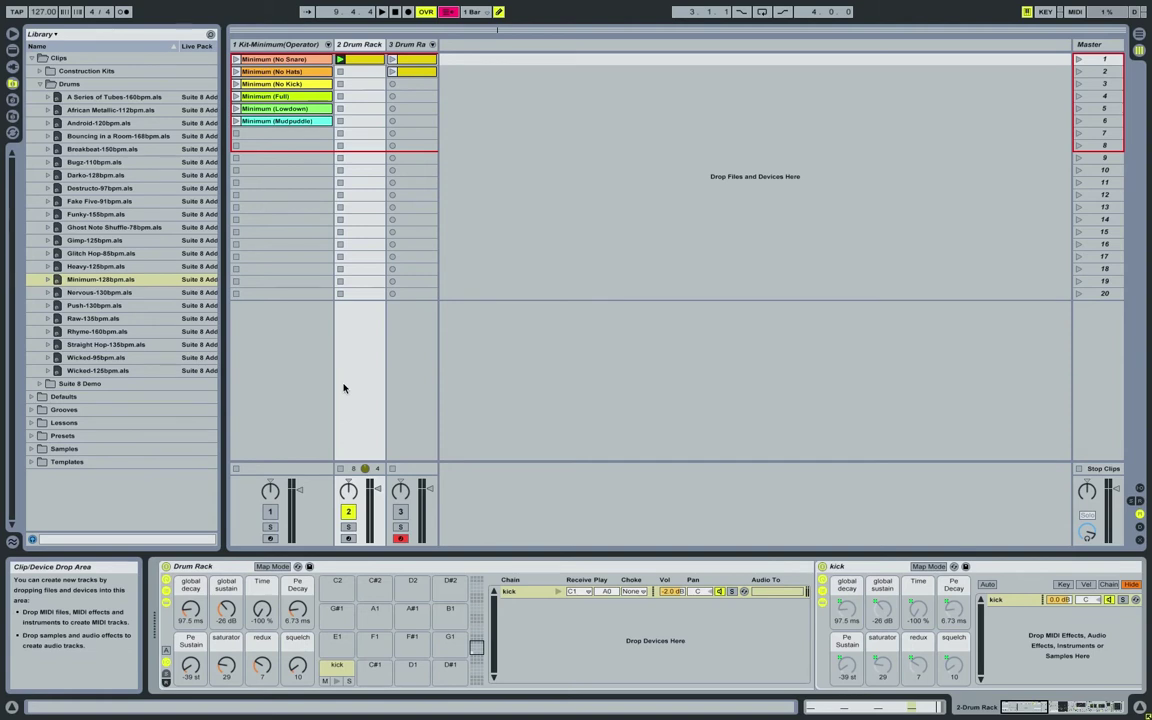
pyautogui.hscroll(5, 805, 573)
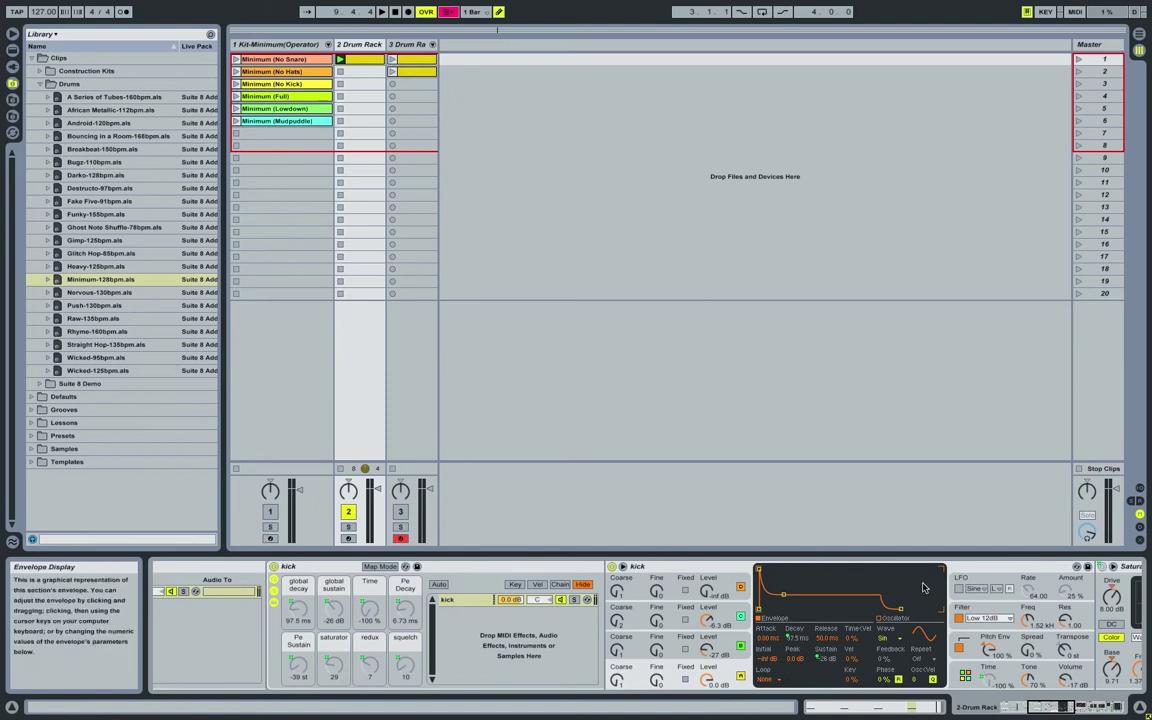
pyautogui.hscroll(6, 926, 587)
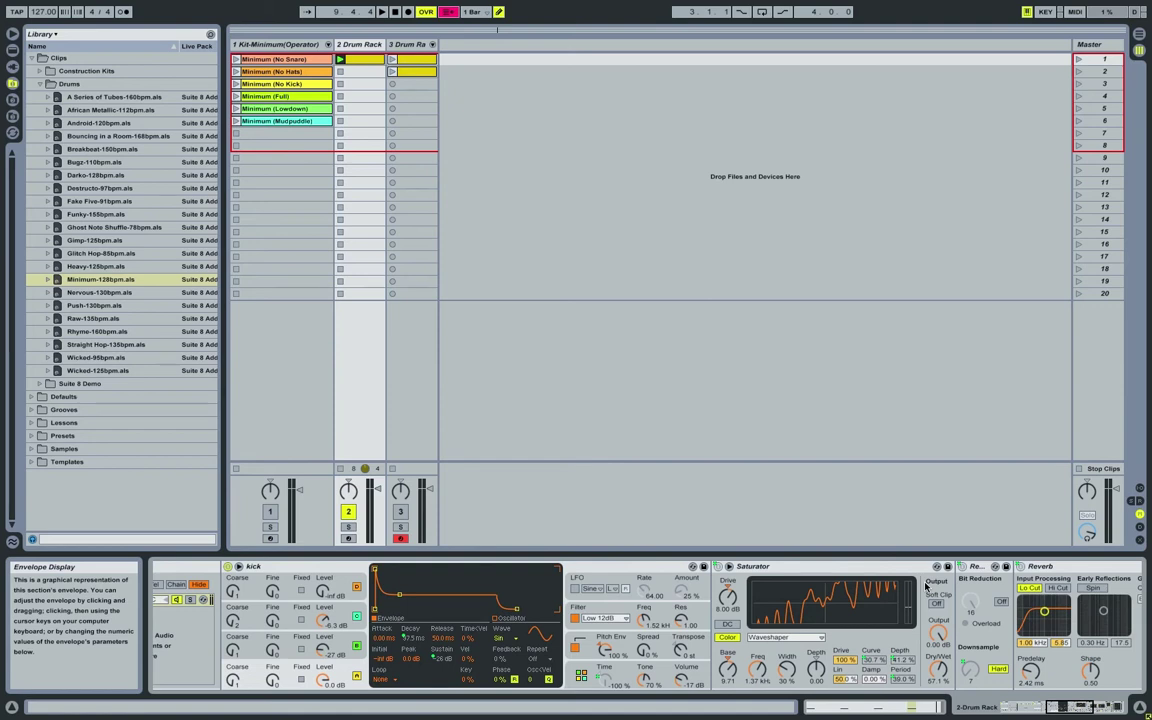
pyautogui.hscroll(3, 926, 587)
pyautogui.hscroll(-5, 926, 587)
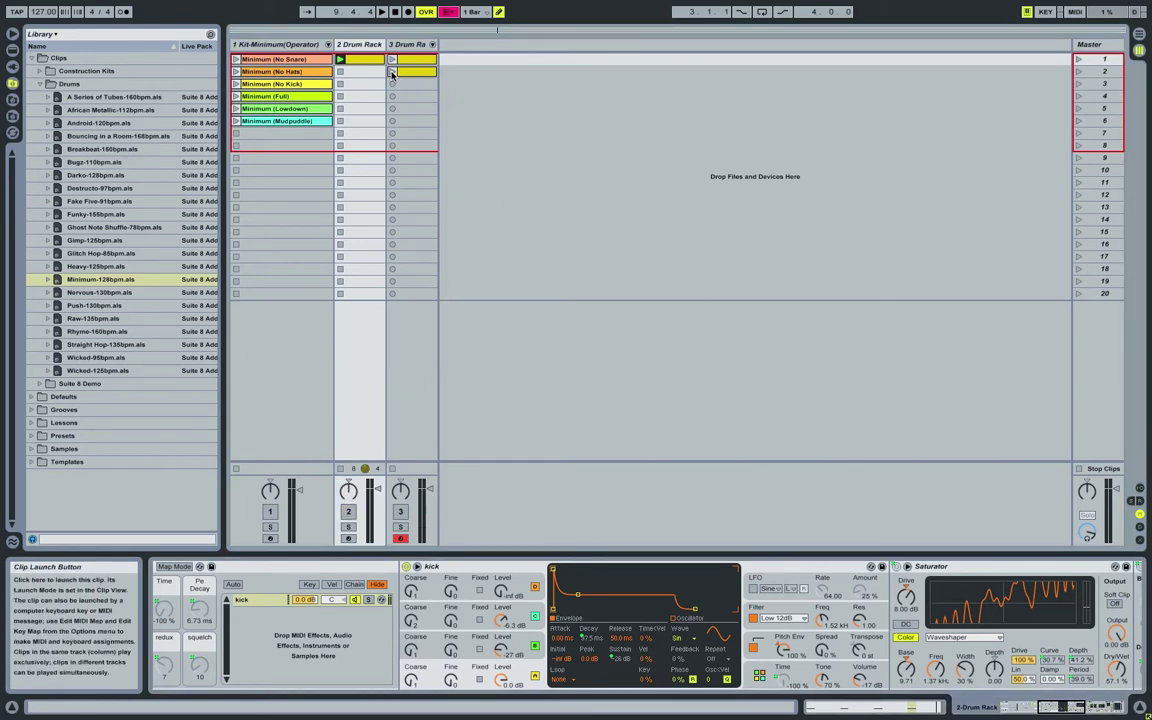
# Step: Launch the second clip on track 3 and open its notes and envelopes in the clip view
pyautogui.click(393, 73)
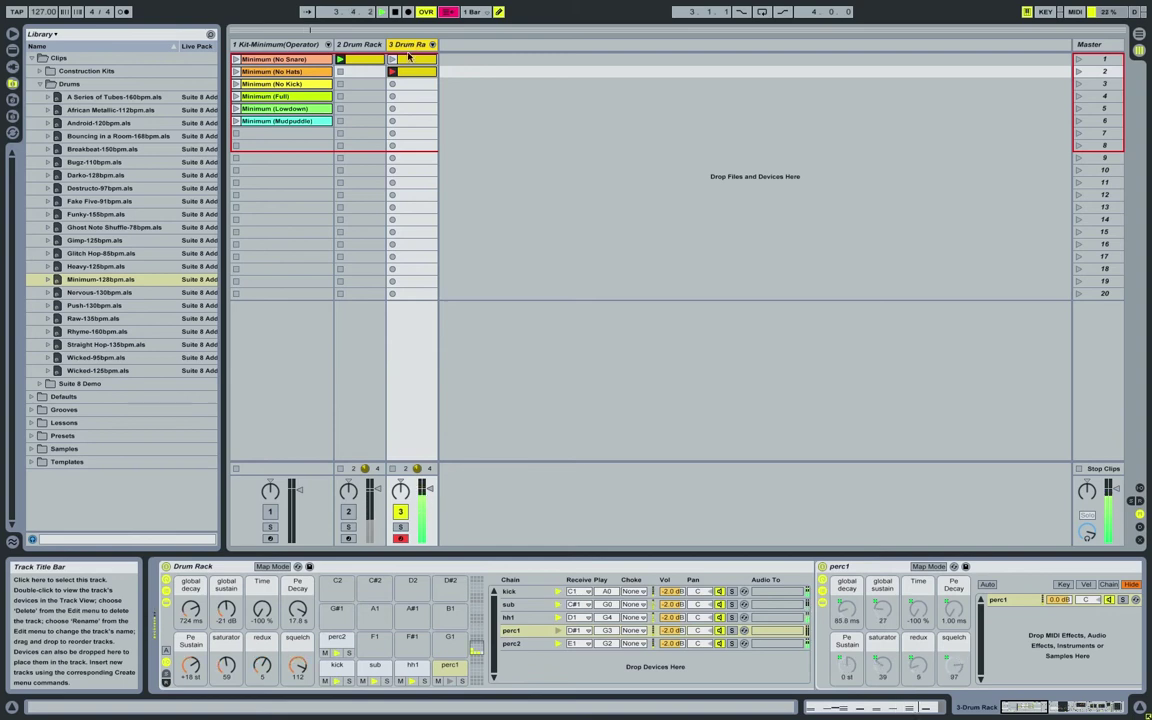
pyautogui.doubleClick(409, 72)
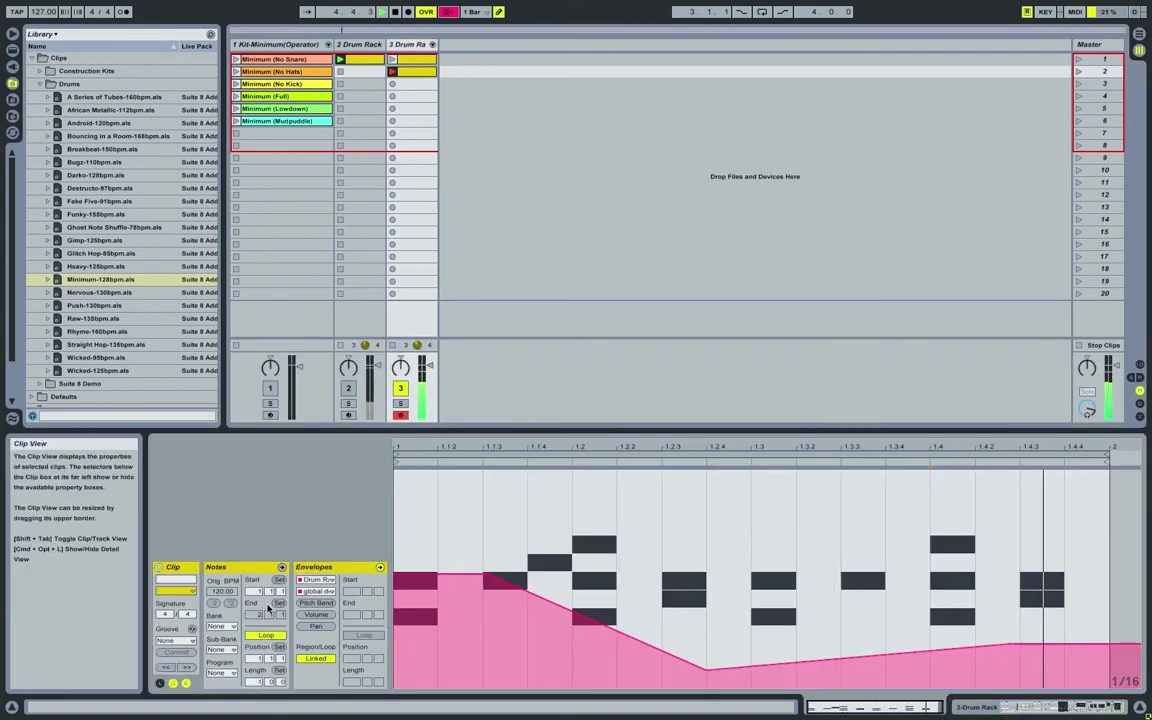
pyautogui.click(185, 683)
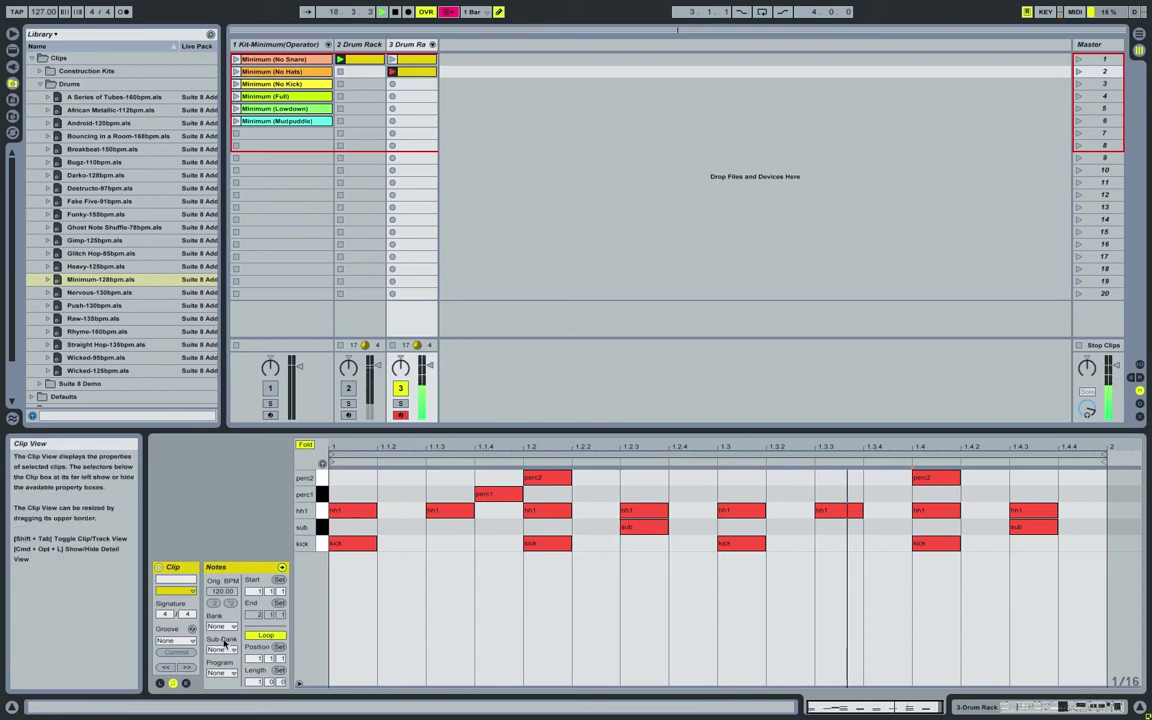
pyautogui.click(186, 686)
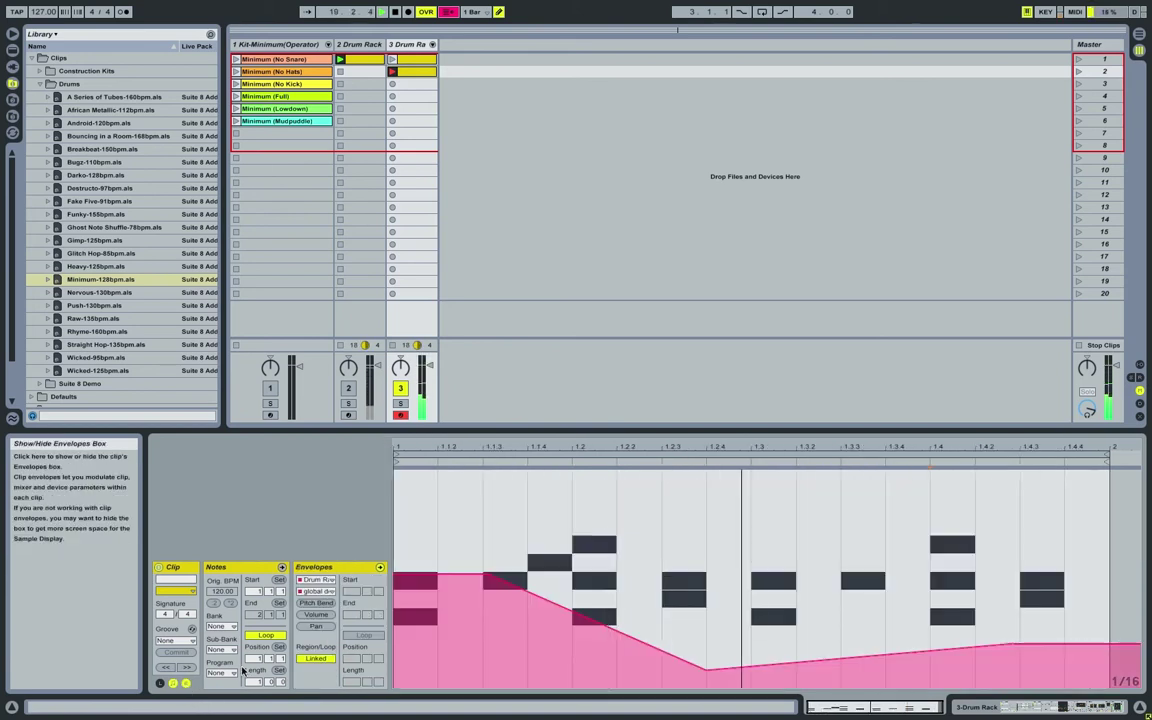
# Step: Examine the second track 3 clip's Drum Rack macro envelopes, including global sustain, Pe Sustain and squelch
pyautogui.click(320, 591)
pyautogui.click(316, 621)
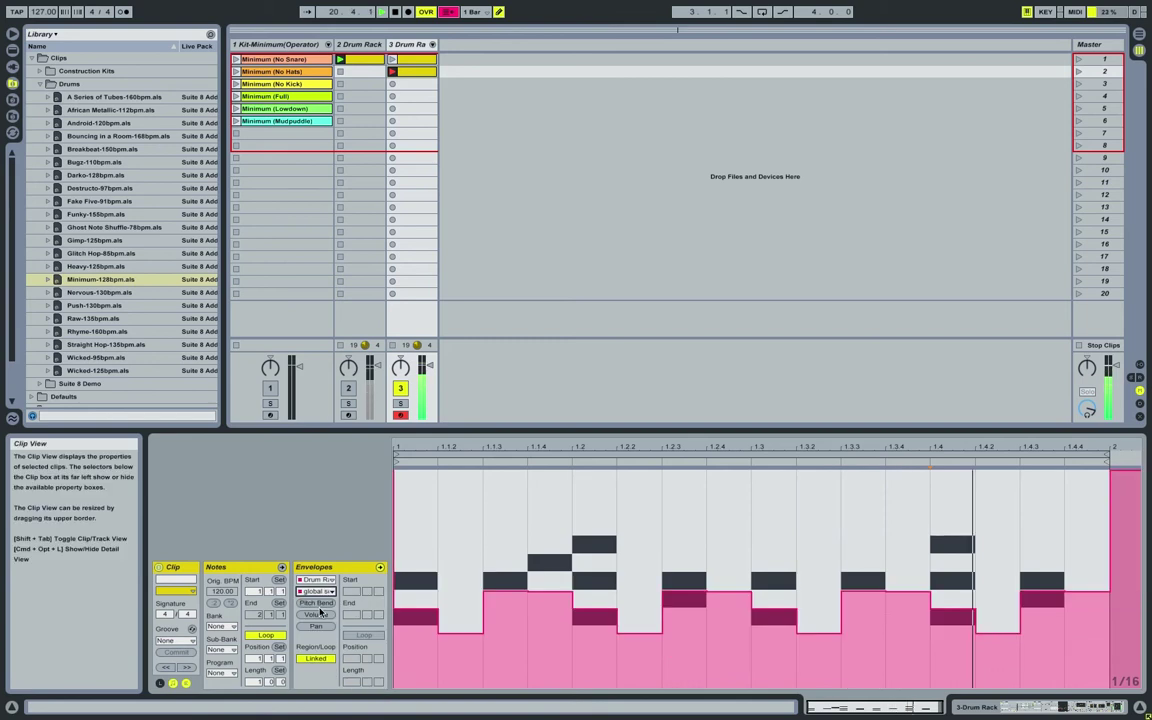
pyautogui.press('Down')
pyautogui.press('Down')
pyautogui.press('Down')
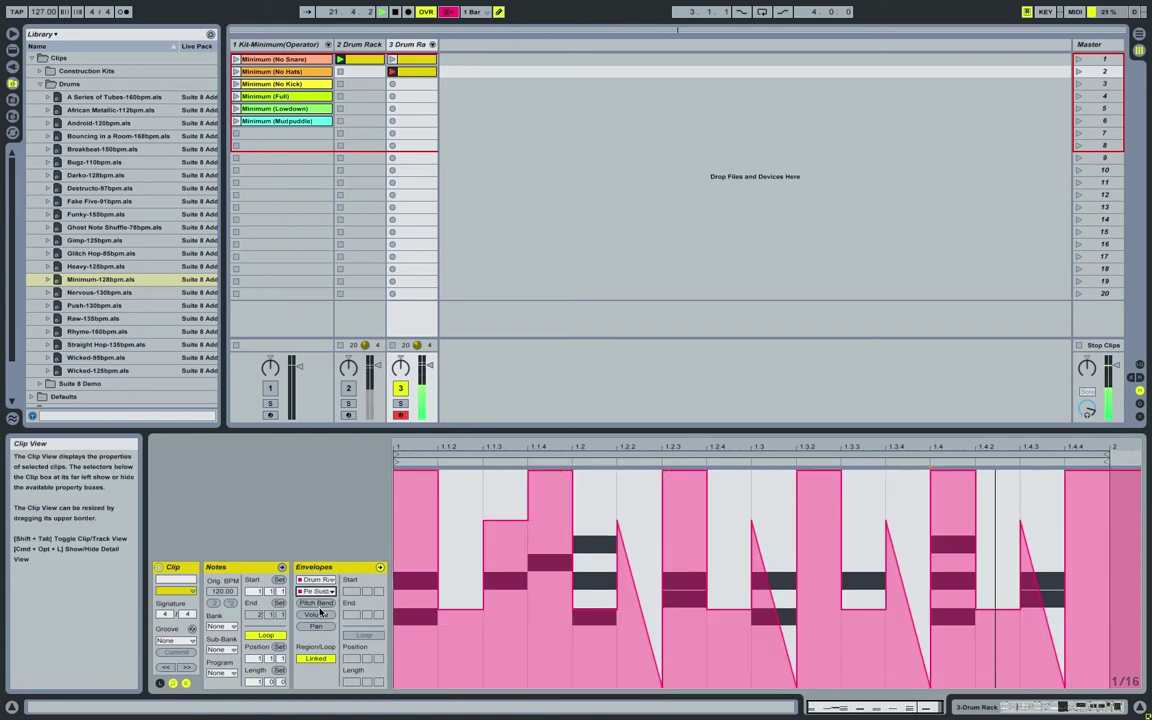
pyautogui.press('Down')
pyautogui.press('Down')
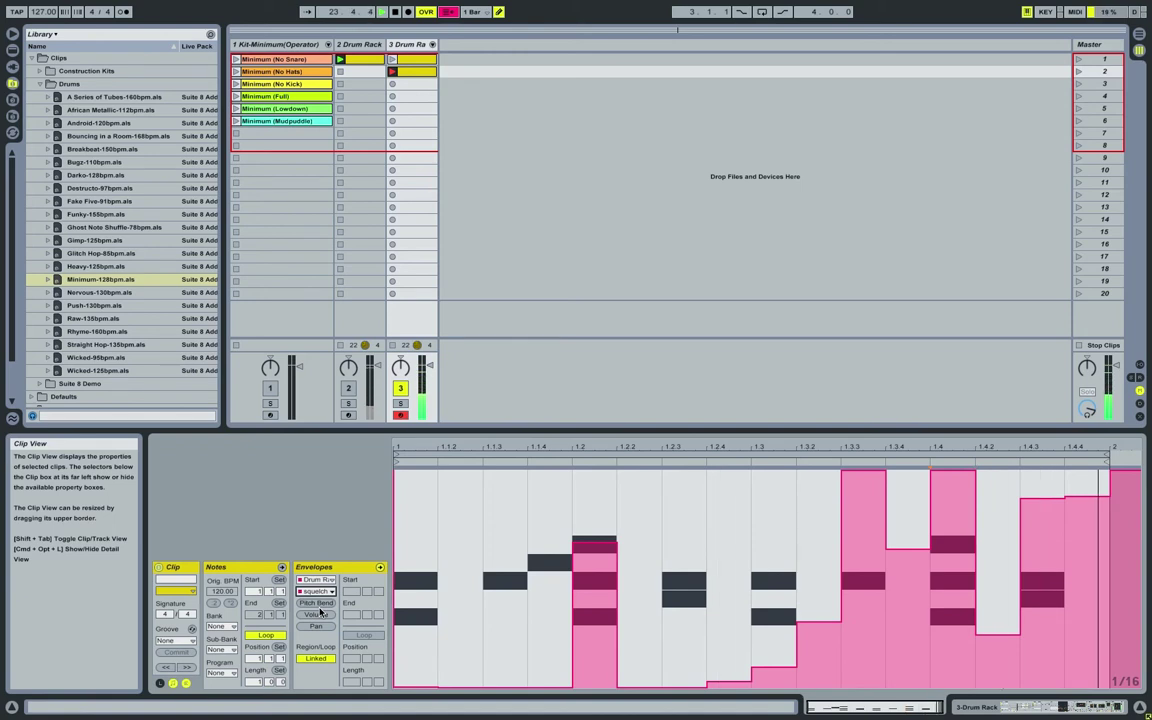
pyautogui.press('Up')
pyautogui.press('Up')
pyautogui.press('Down')
pyautogui.press('Down')
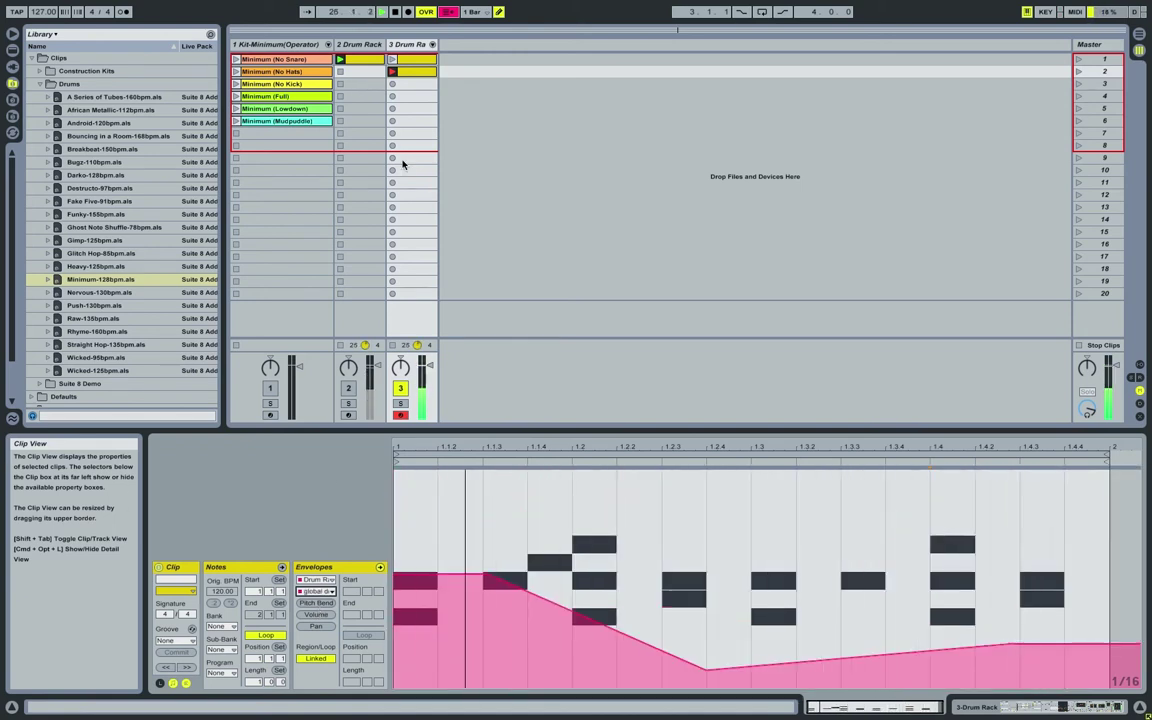
# Step: Compare track 3's two clips by launching the first one and switching back to the second
pyautogui.click(393, 60)
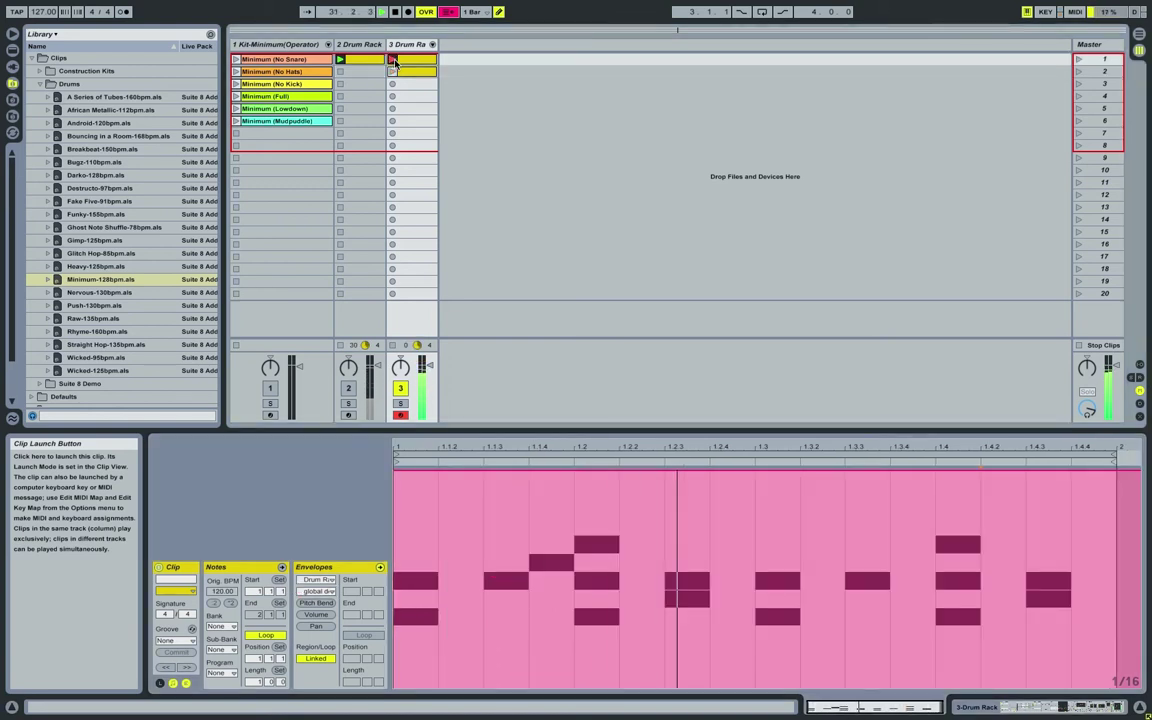
pyautogui.click(393, 72)
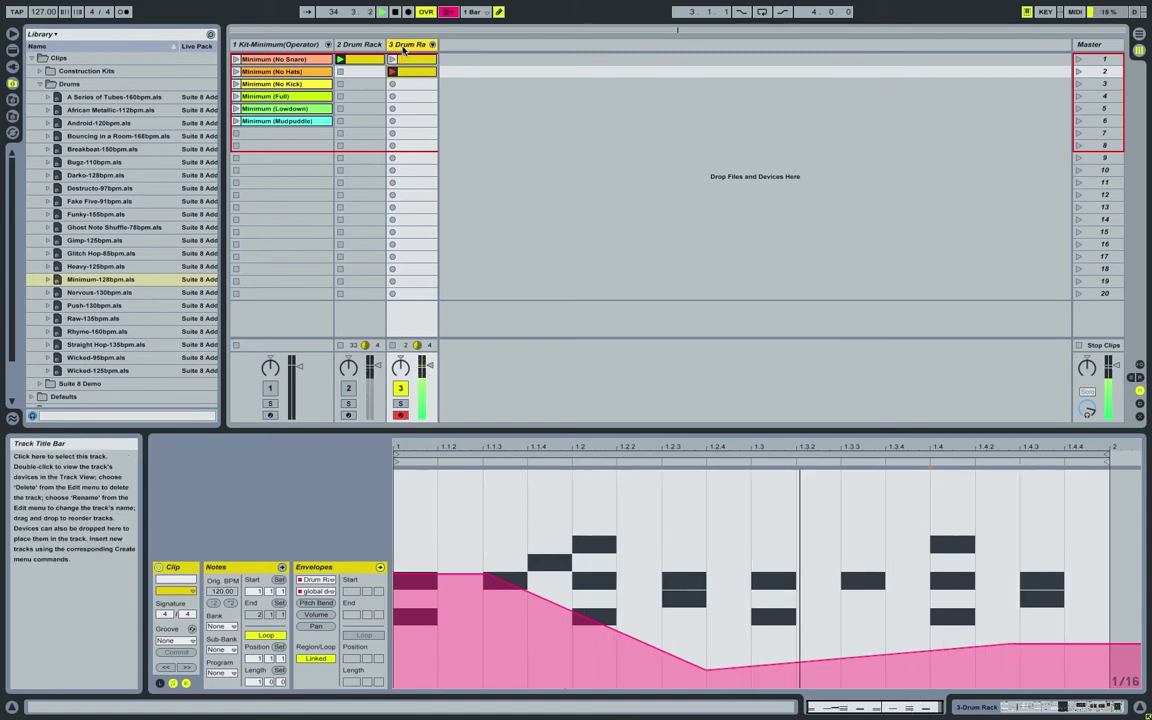
# Step: View track 3's Drum Rack macros during playback, then return to the second clip's envelope view
pyautogui.doubleClick(403, 46)
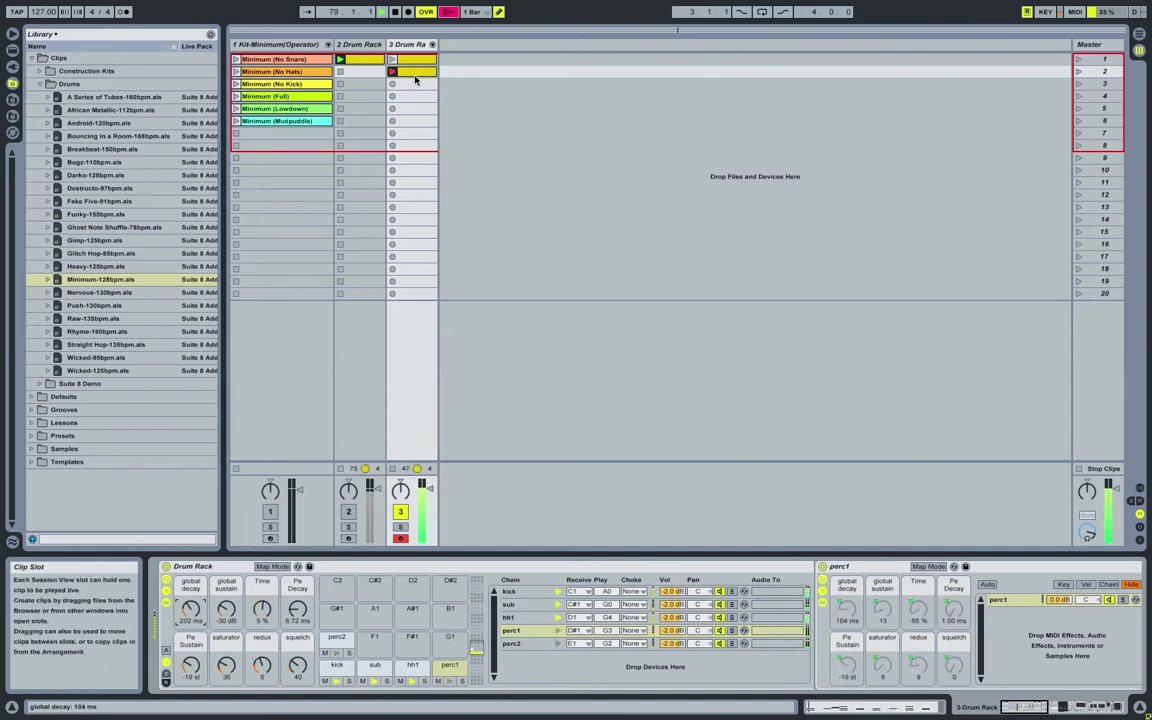
pyautogui.hotkey('shift', 'Tab')
pyautogui.moveTo(445, 553); pyautogui.dragTo(445, 463)
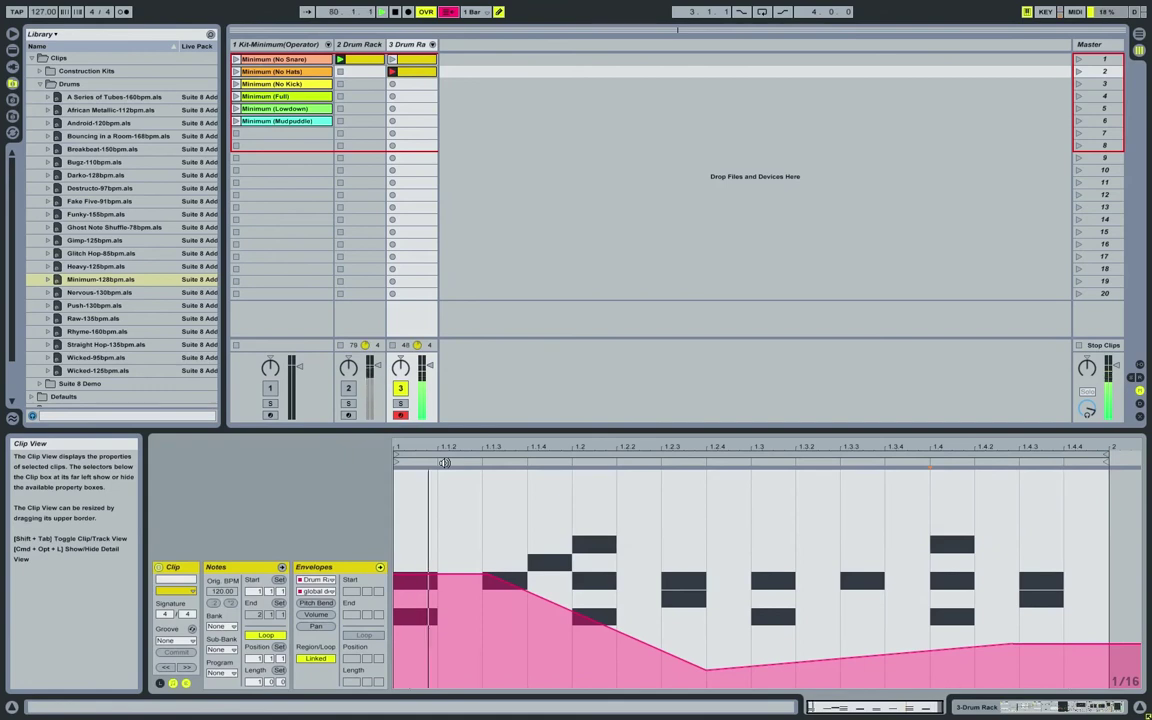
# Step: Compare the Drum Racks on tracks 2 and 3, including their macros and track 3's perc2 chain
pyautogui.doubleClick(398, 46)
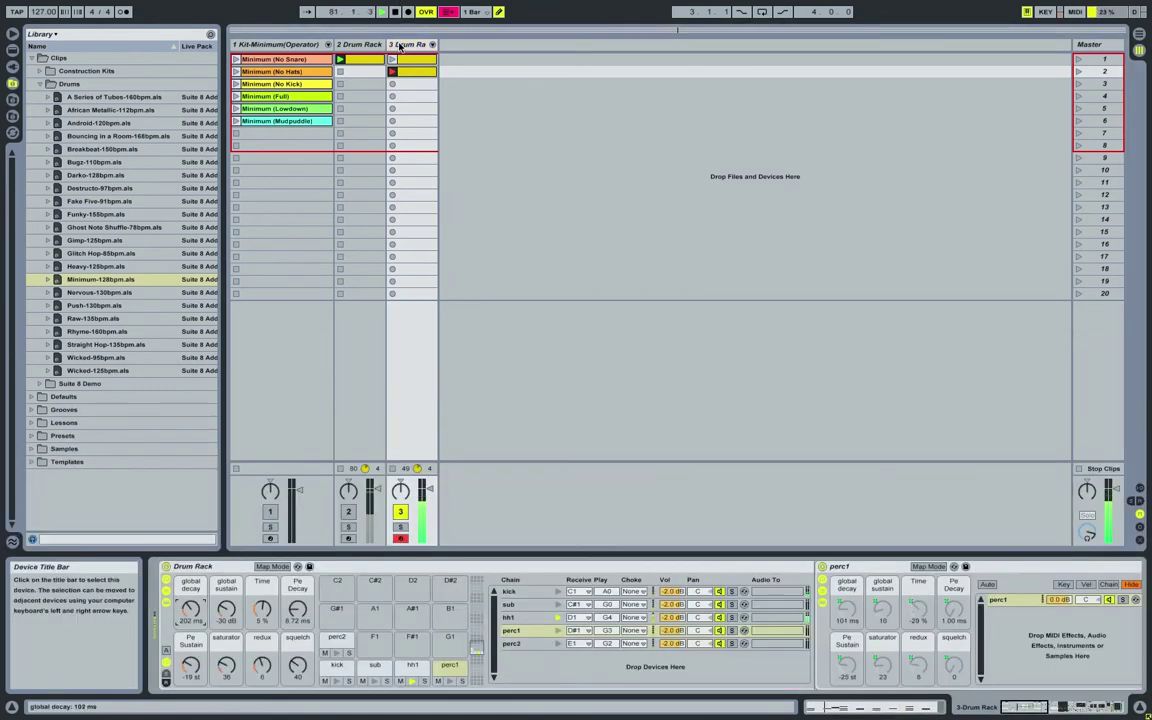
pyautogui.click(366, 45)
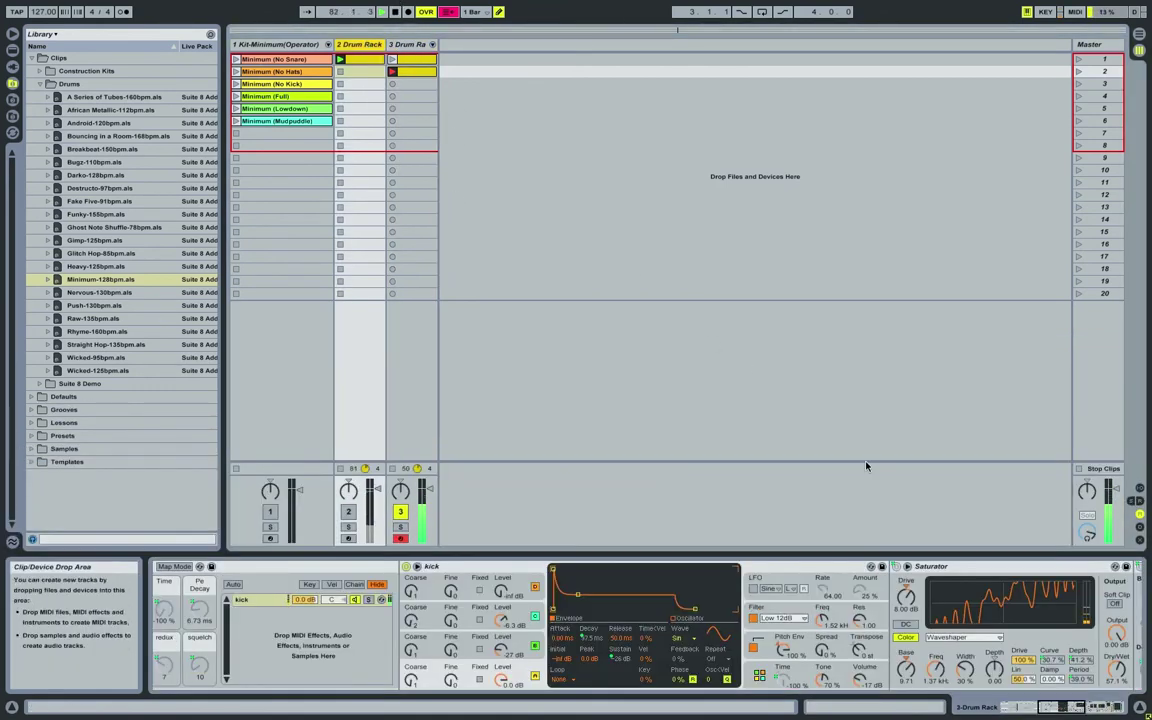
pyautogui.hscroll(-5, 935, 568)
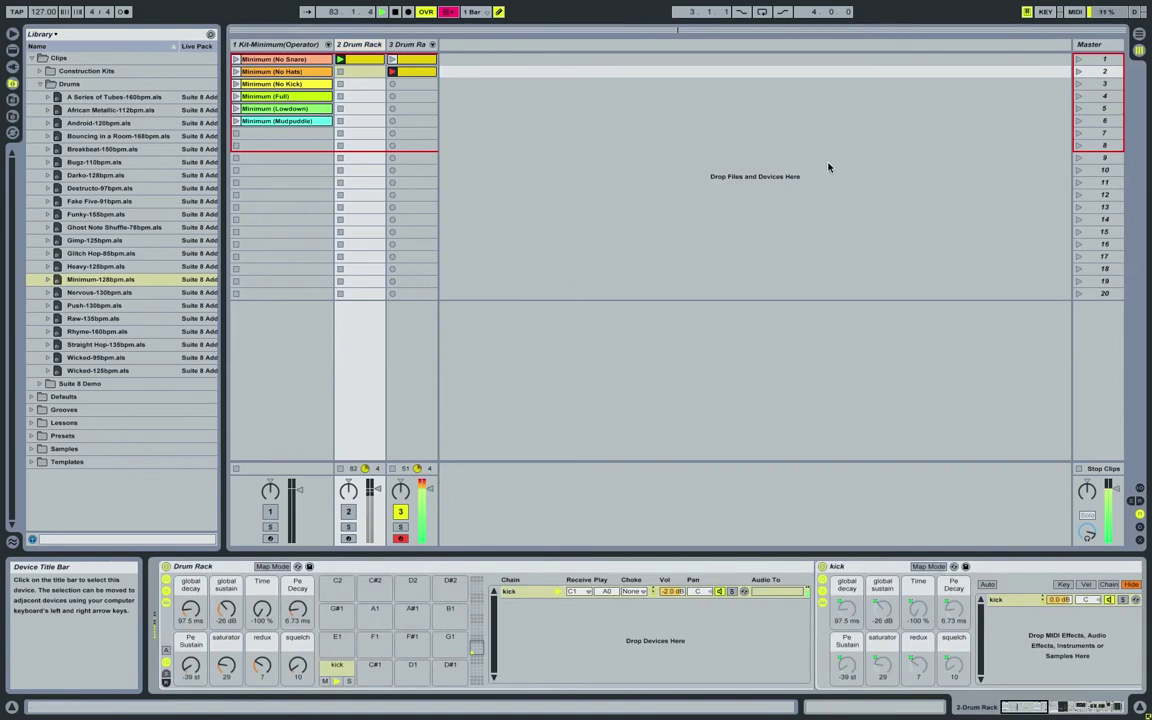
pyautogui.click(404, 46)
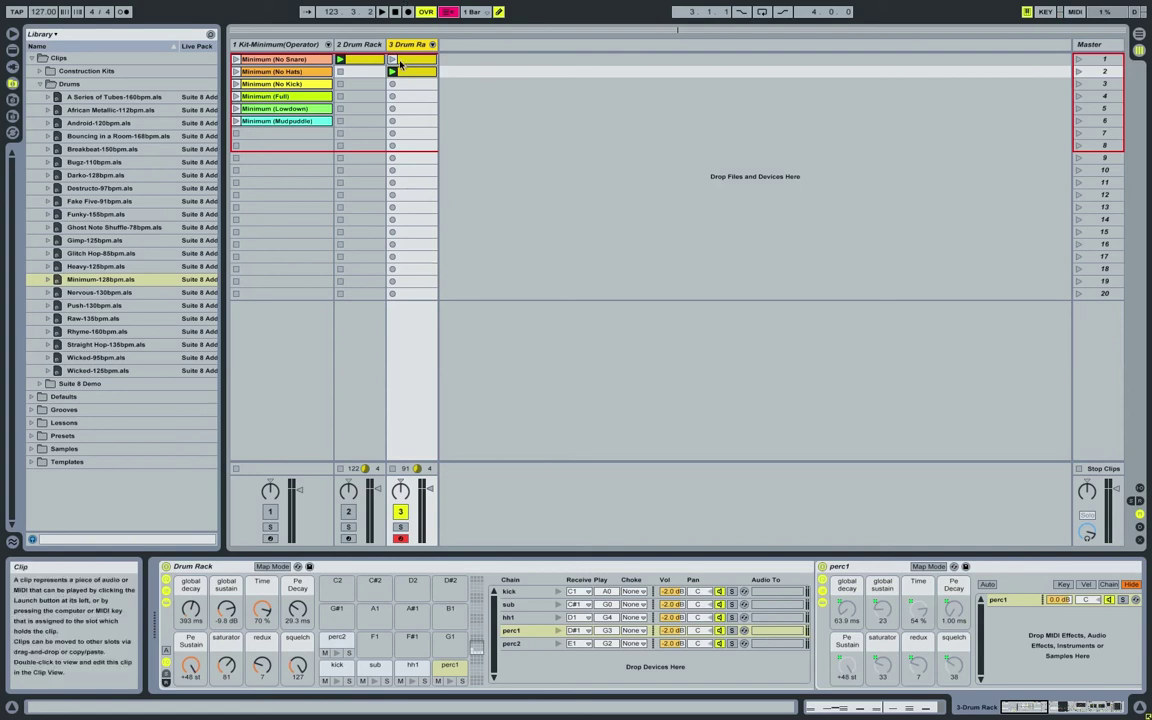
pyautogui.click(533, 643)
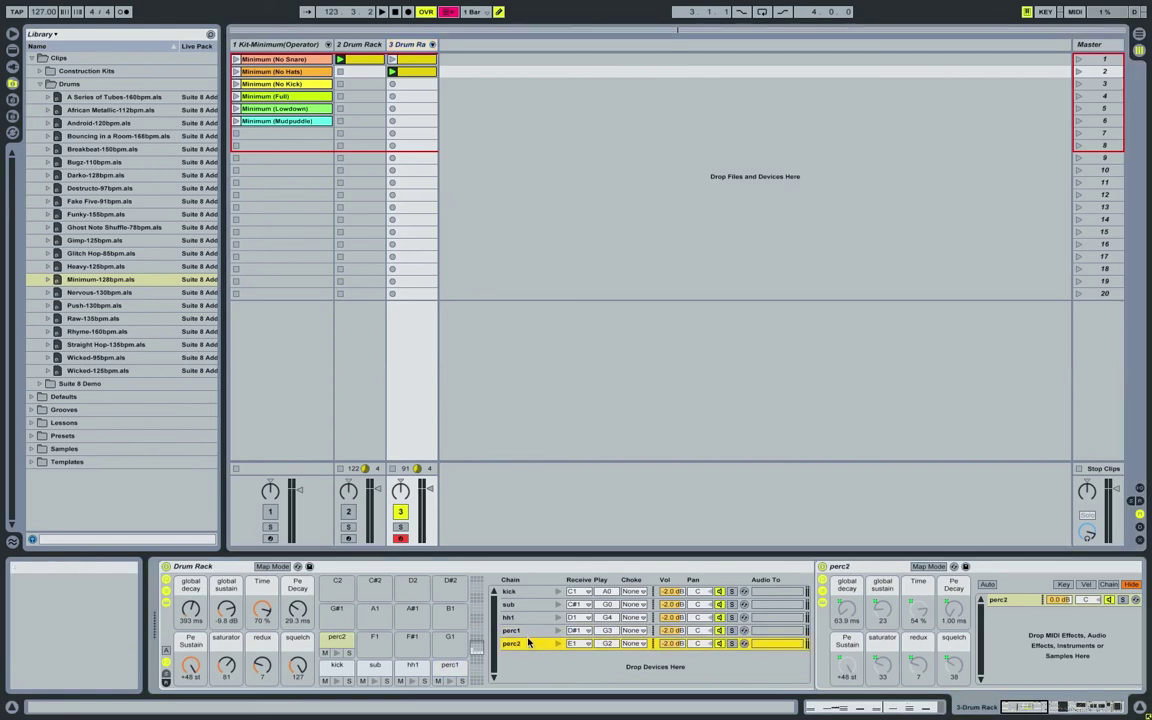
# Step: Duplicate the kick chain in track 2's Drum Rack and set the copy's receive note to C#1
pyautogui.click(357, 47)
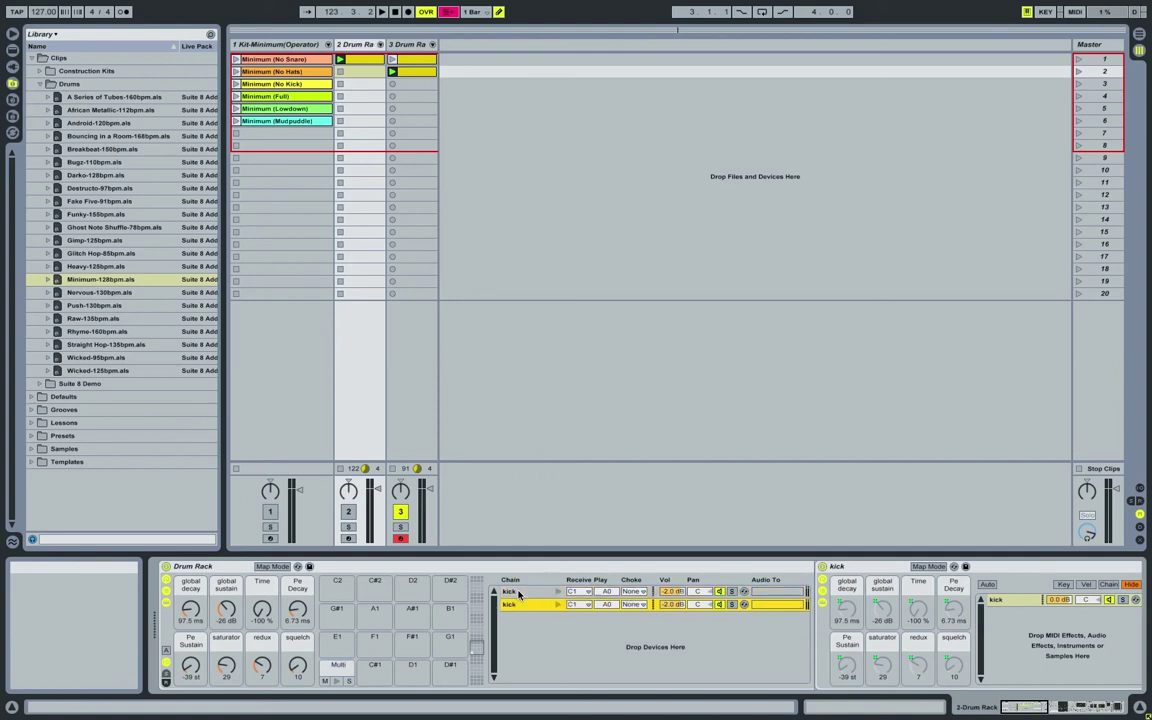
pyautogui.click(577, 605)
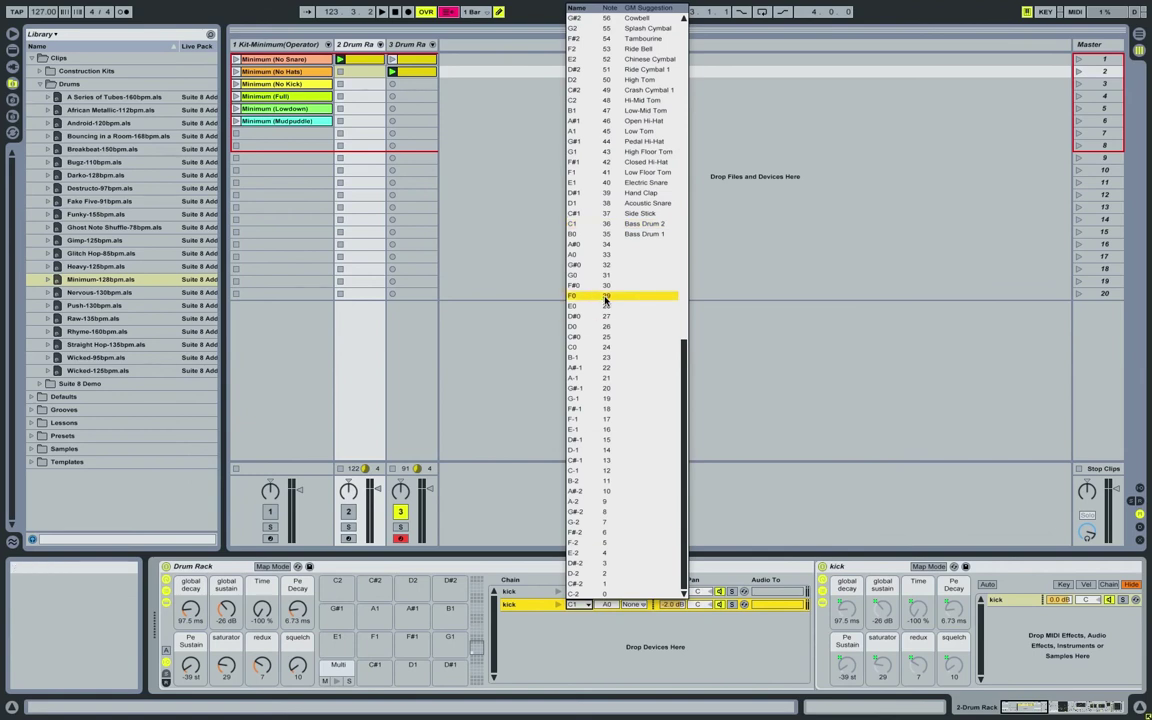
pyautogui.click(594, 214)
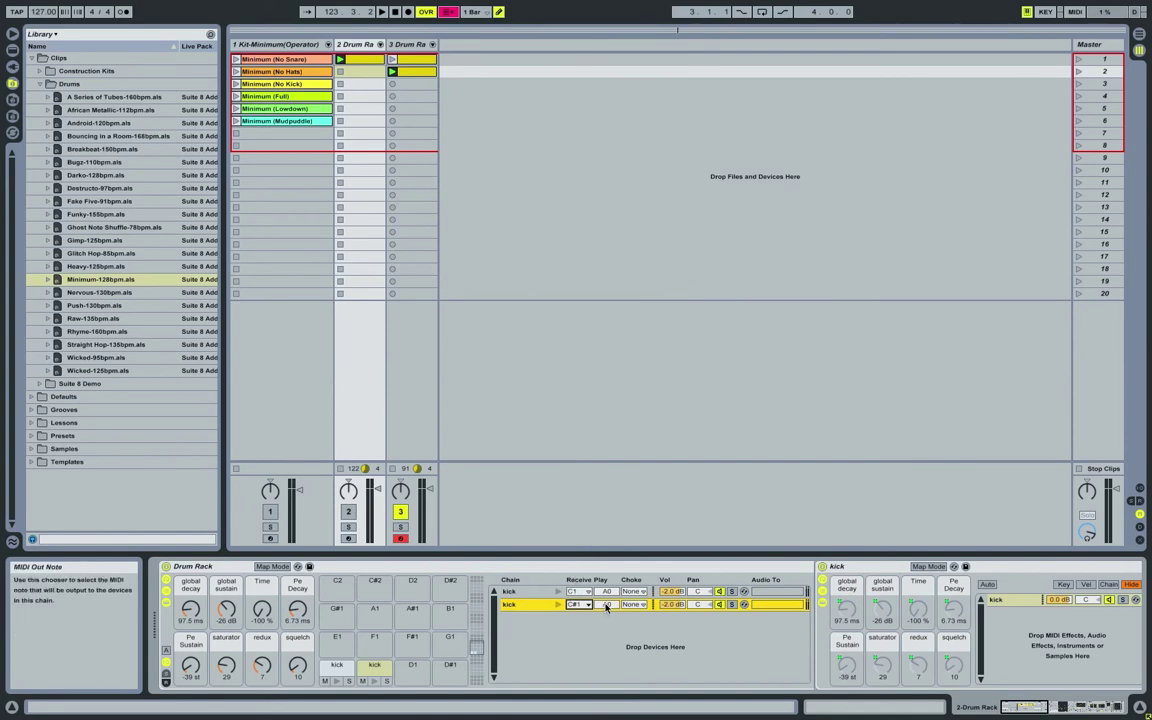
# Step: Open the notes of track 2's clip and duplicate track 2
pyautogui.click(364, 60)
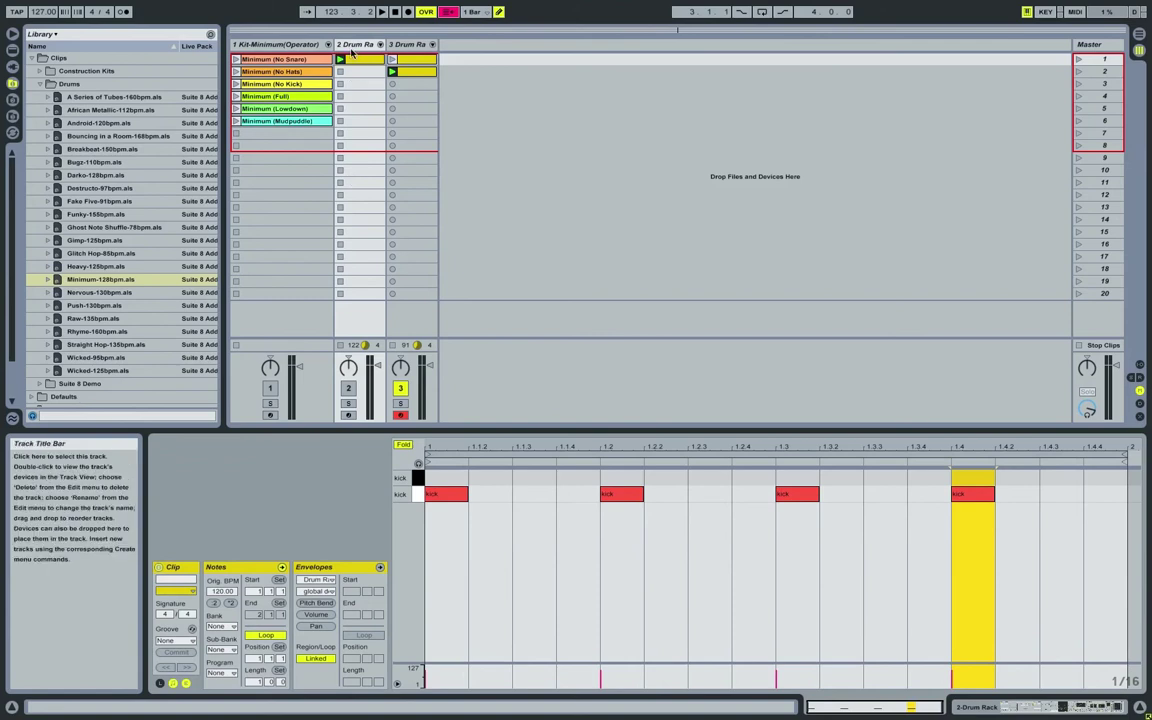
pyautogui.click(352, 47)
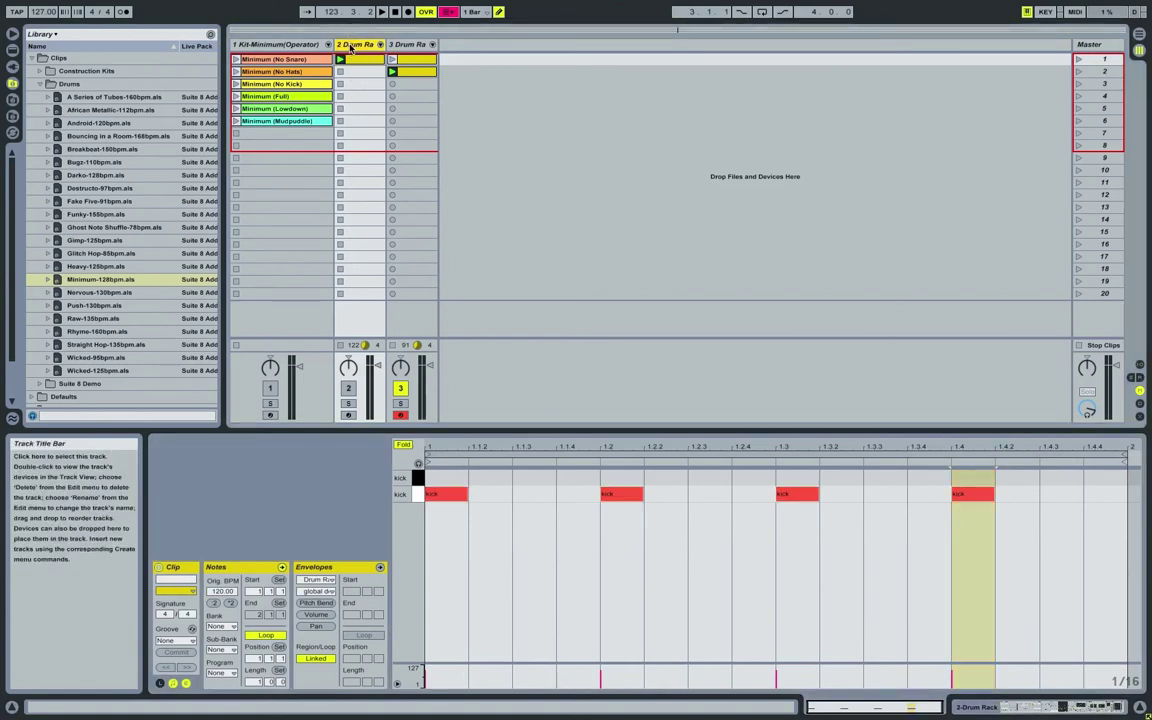
pyautogui.hotkey('ctrl', 'd')
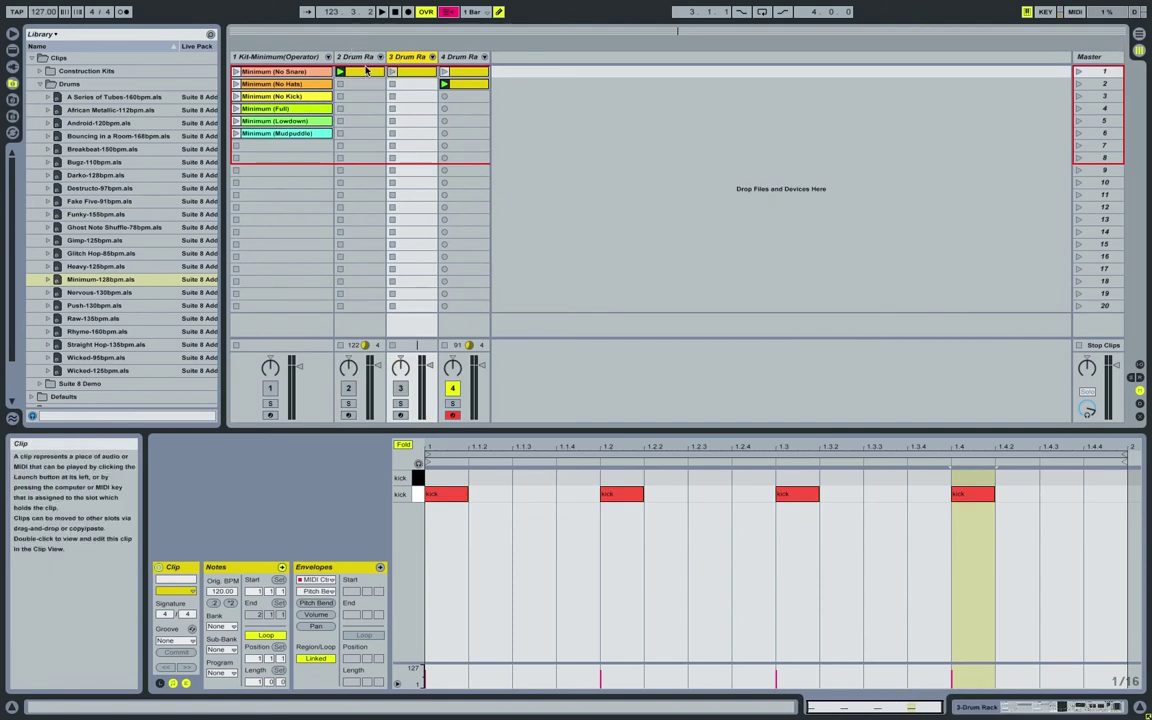
# Step: Rename the copied kick chain in track 2's Drum Rack to perc 01 and set its play note to D3
pyautogui.click(358, 58)
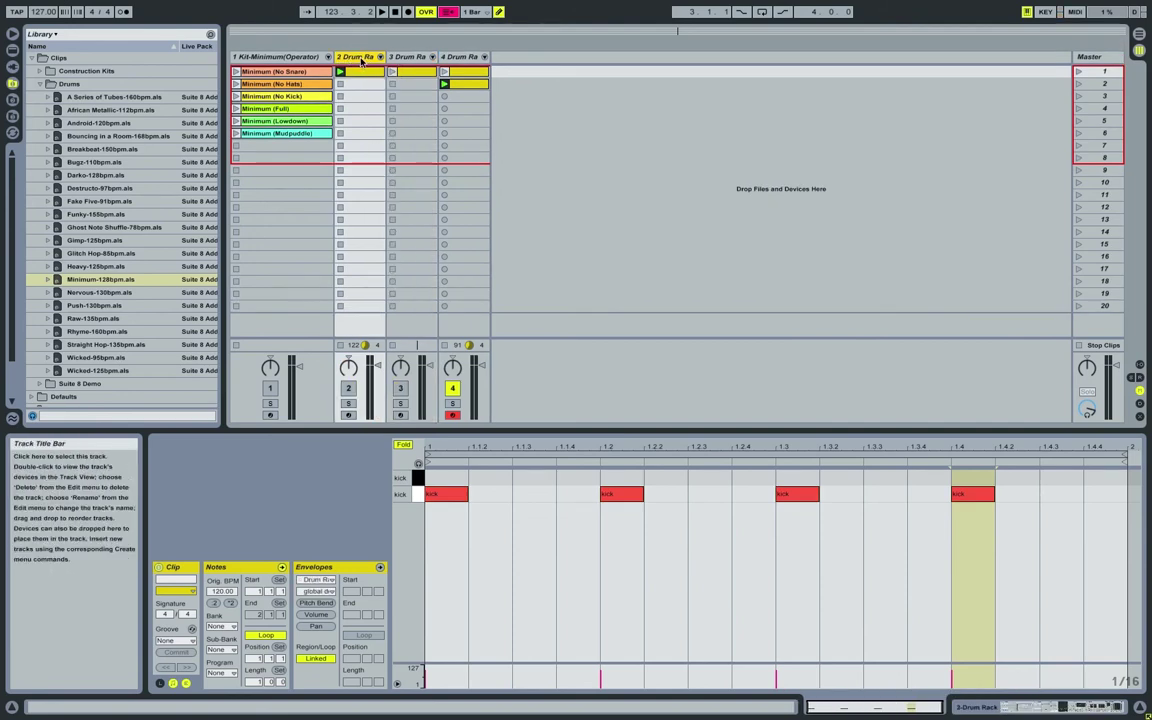
pyautogui.hotkey('shift', 'Tab')
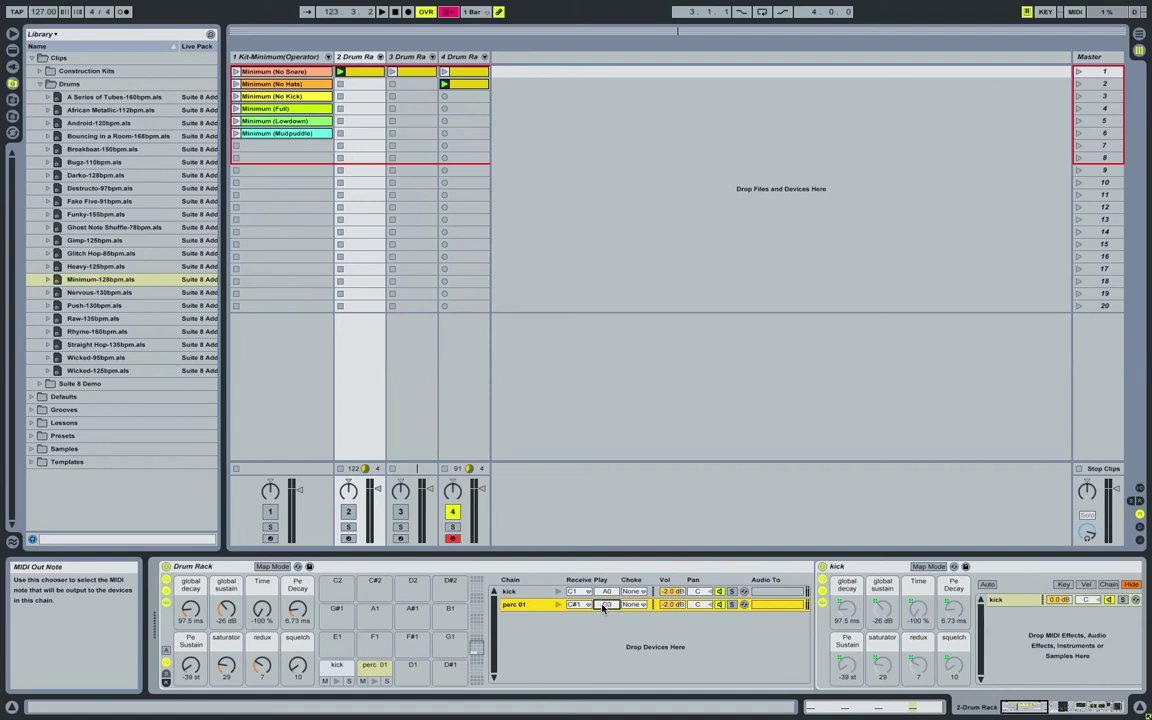
# Step: Play track 2's clip and add perc 01 notes at 1.1.3 and 1.3.3
pyautogui.click(340, 72)
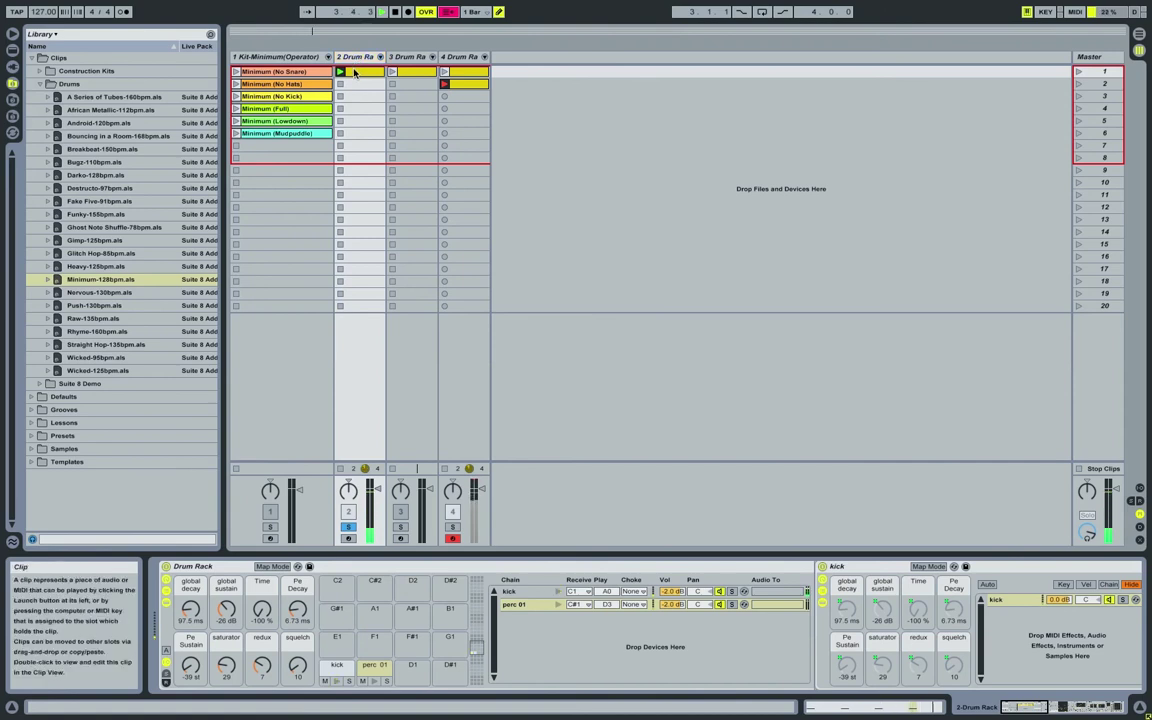
pyautogui.doubleClick(362, 72)
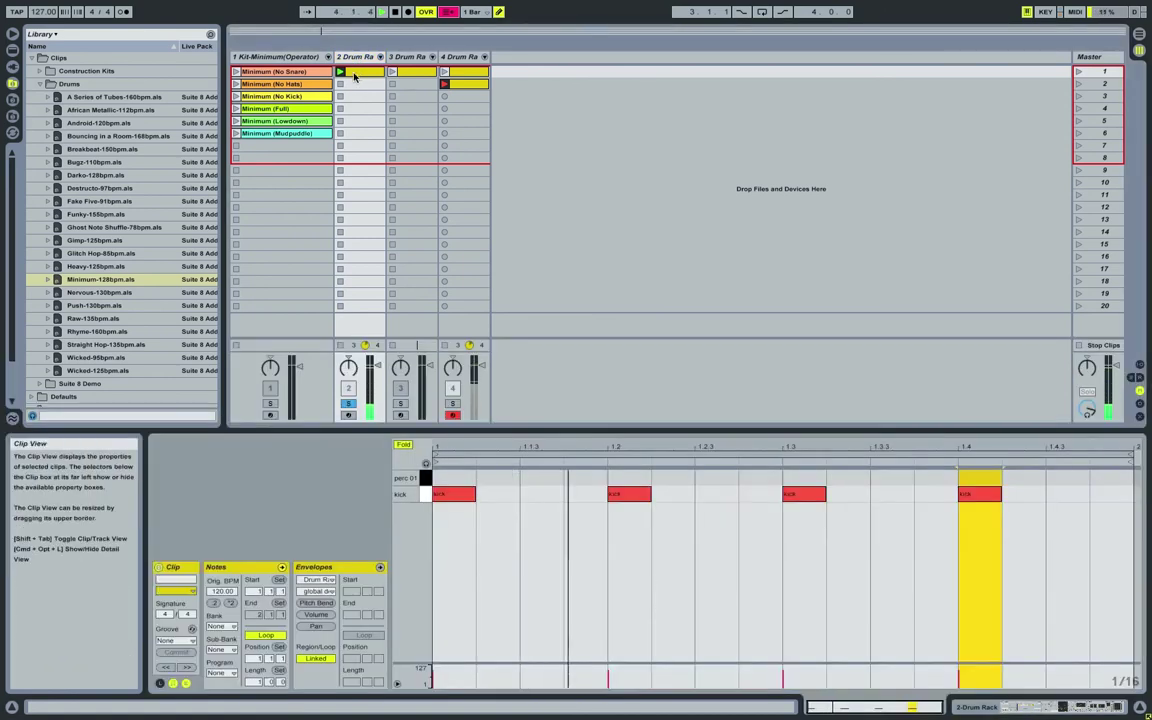
pyautogui.click(545, 477)
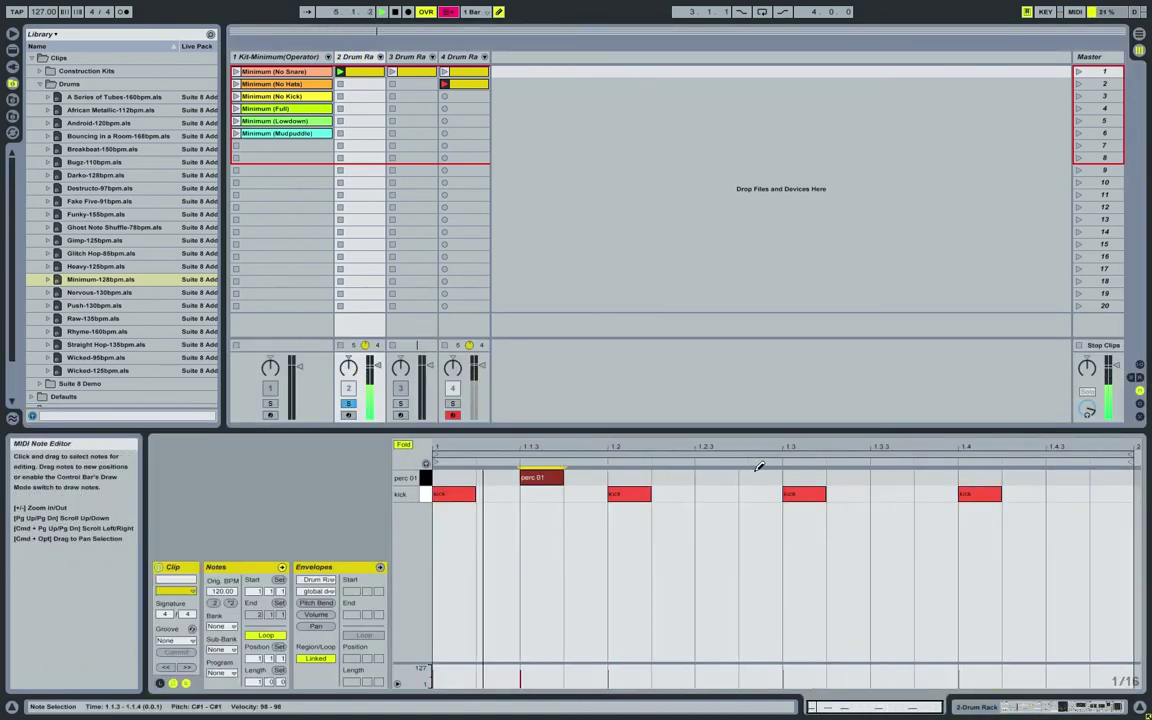
pyautogui.click(894, 470)
pyautogui.click(894, 477)
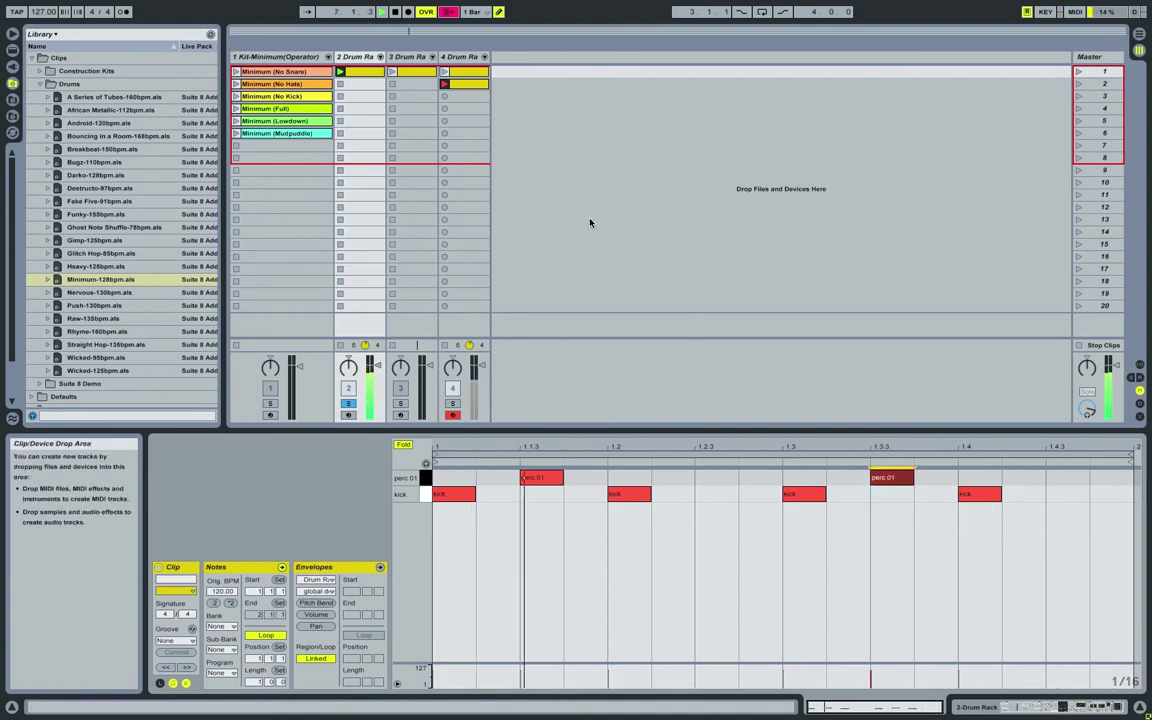
# Step: Examine the kick chain's devices on track 2, including Operator, Saturator, Redux and Reverb, and return to the Drum Rack macros
pyautogui.click(355, 56)
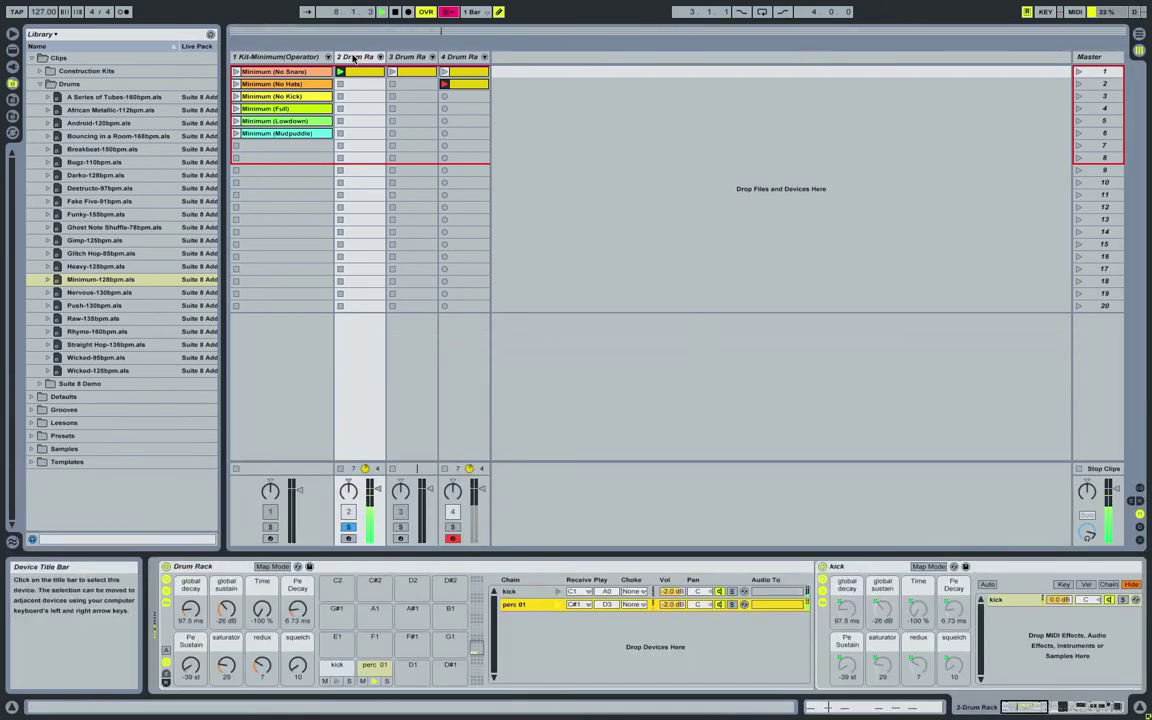
pyautogui.click(650, 590)
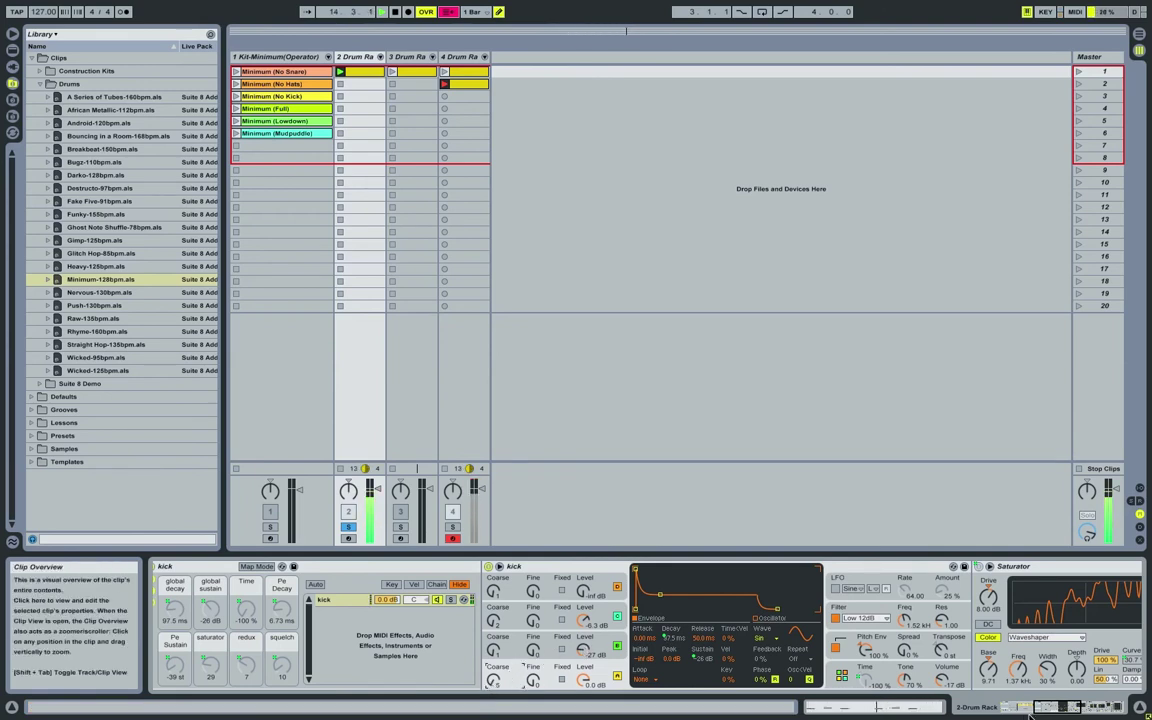
pyautogui.hscroll(-2, 1060, 672)
pyautogui.hscroll(6, 1060, 672)
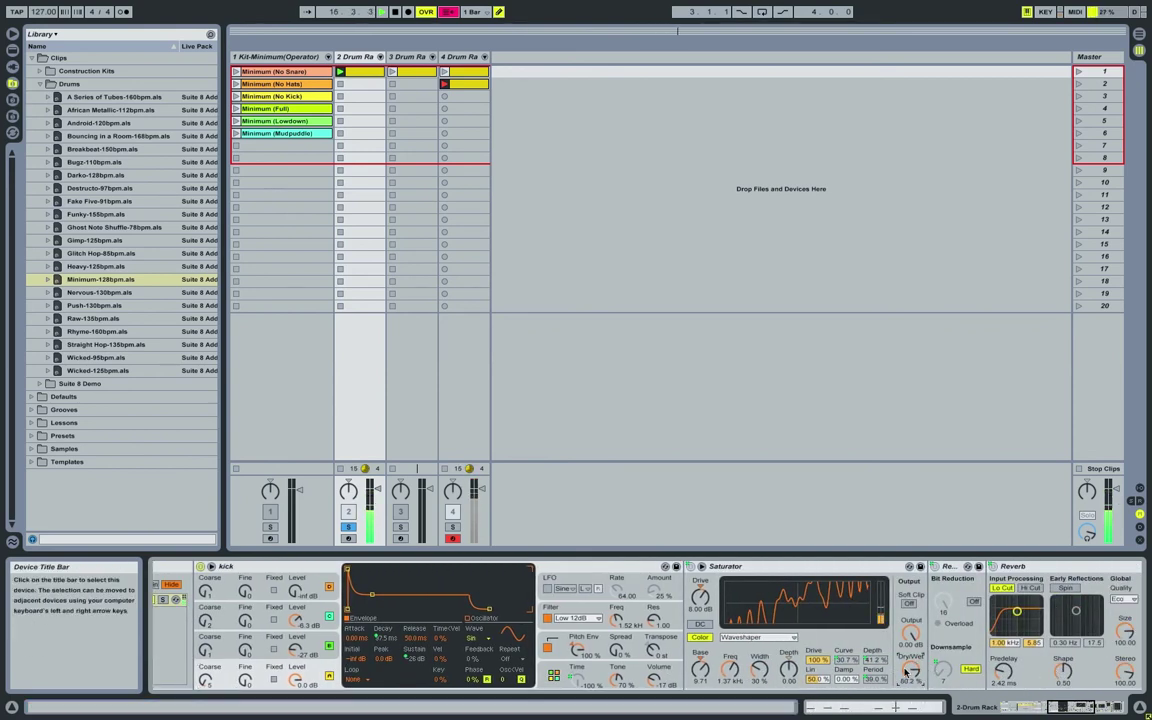
pyautogui.hscroll(2, 905, 672)
pyautogui.hscroll(-5, 1013, 653)
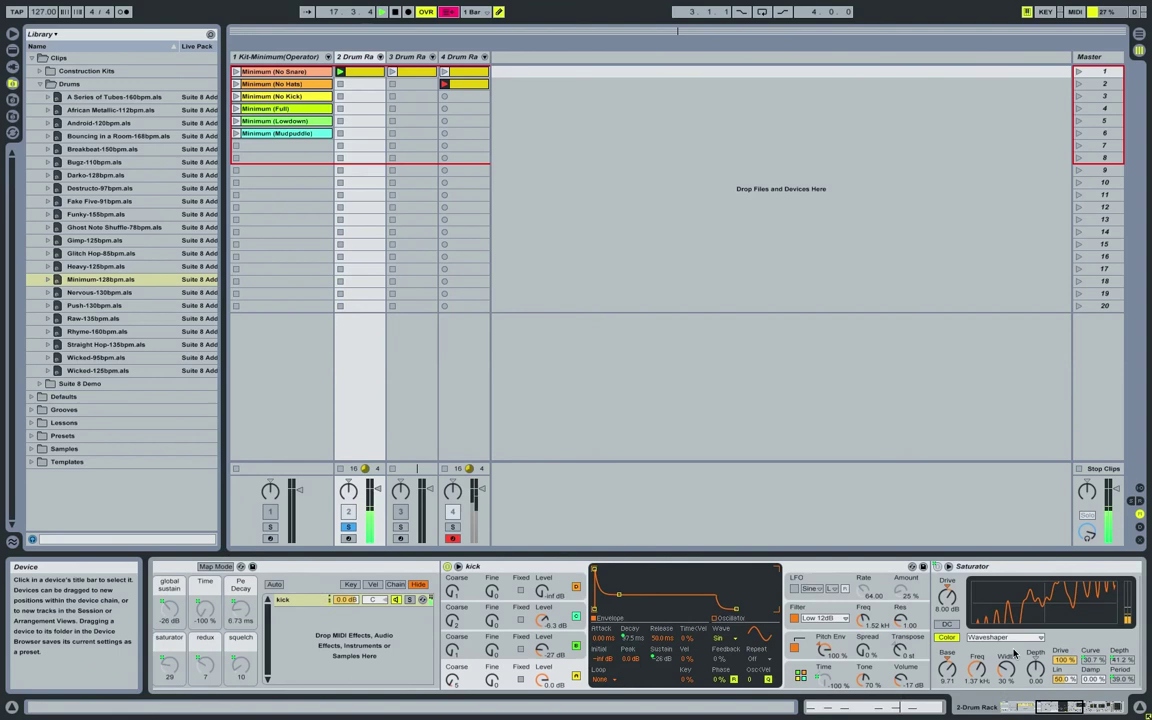
pyautogui.hscroll(-2, 1013, 653)
pyautogui.hscroll(-5, 842, 632)
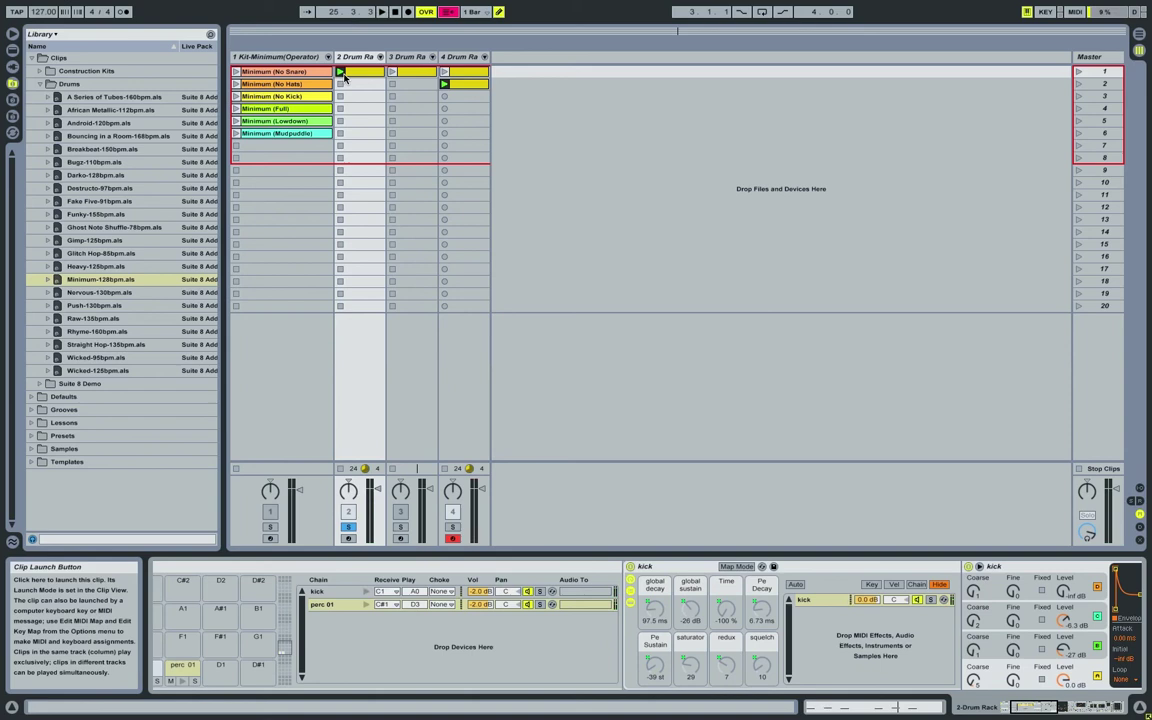
pyautogui.click(418, 572)
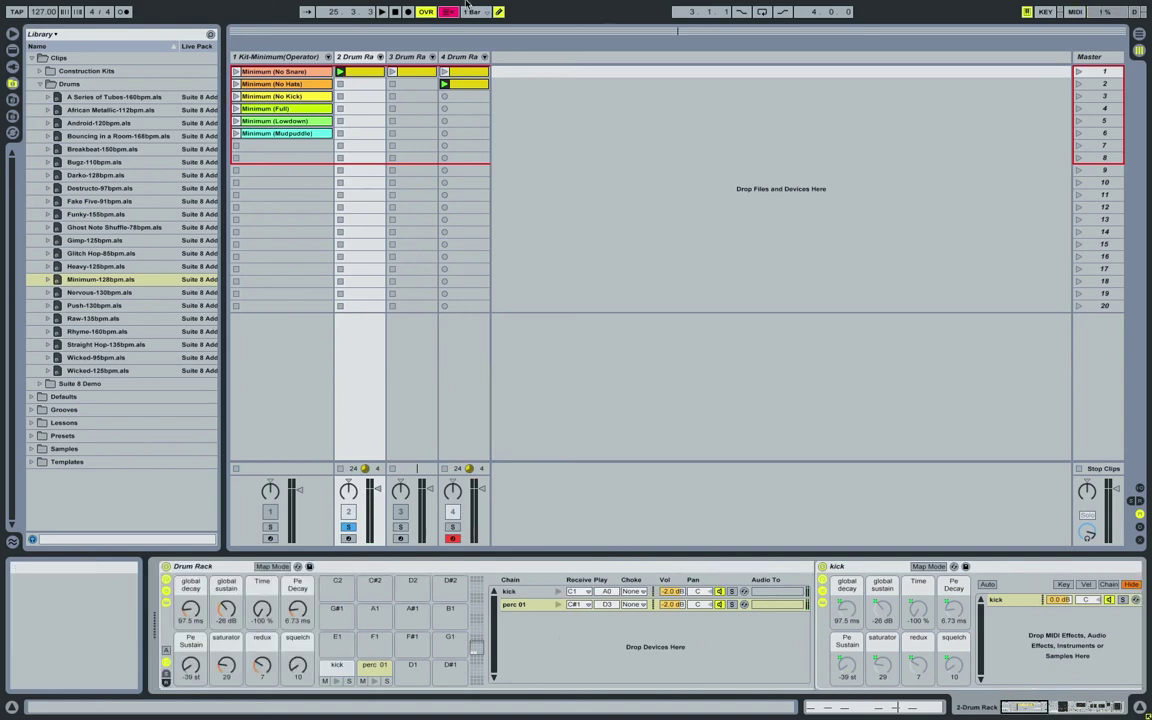
# Step: Restart playback and set track 2's Drum Rack macros to Pe Decay 69.7 ms and Time 74 %
pyautogui.press('space')
pyautogui.press('space')
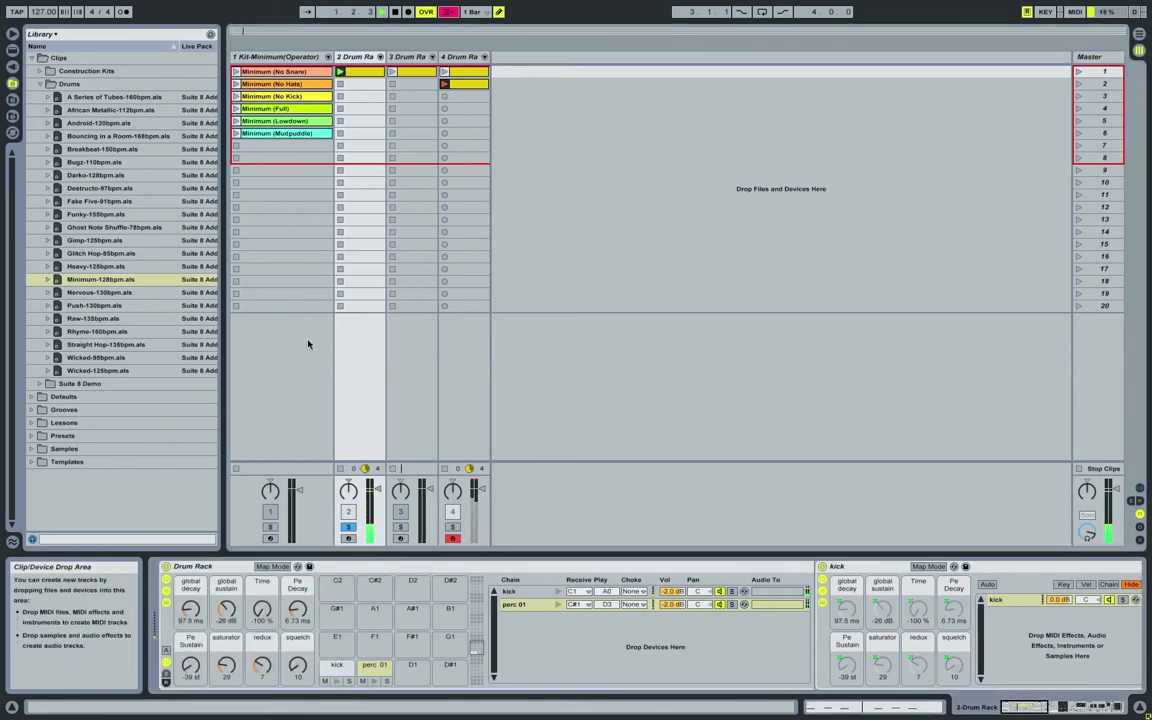
pyautogui.moveTo(297, 612); pyautogui.dragTo(269, 565)
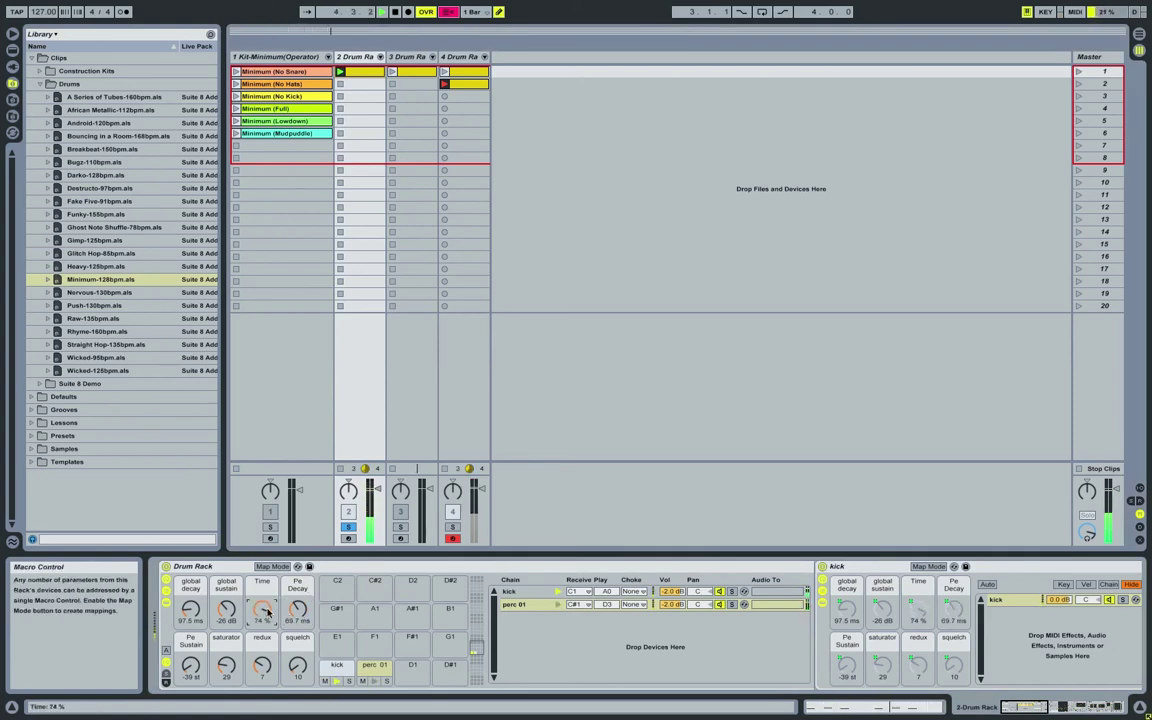
# Step: Show the Time macro's modulation envelope in track 2's clip and lower the whole line to about half
pyautogui.rightClick(267, 613)
pyautogui.click(305, 424)
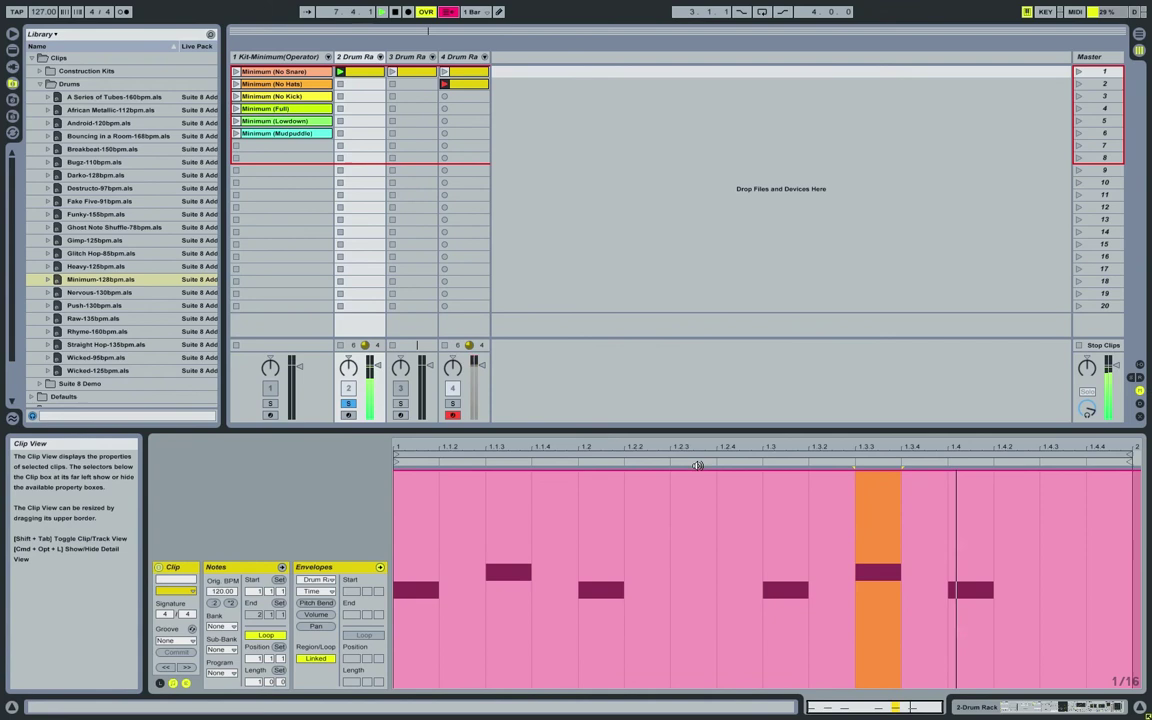
pyautogui.moveTo(694, 473); pyautogui.dragTo(694, 582)
# Step: Draw Time envelope steps in track 2's clip, raised to 89 % at 1.1.3 and below the line at 1.2
pyautogui.click(499, 11)
pyautogui.click(509, 494)
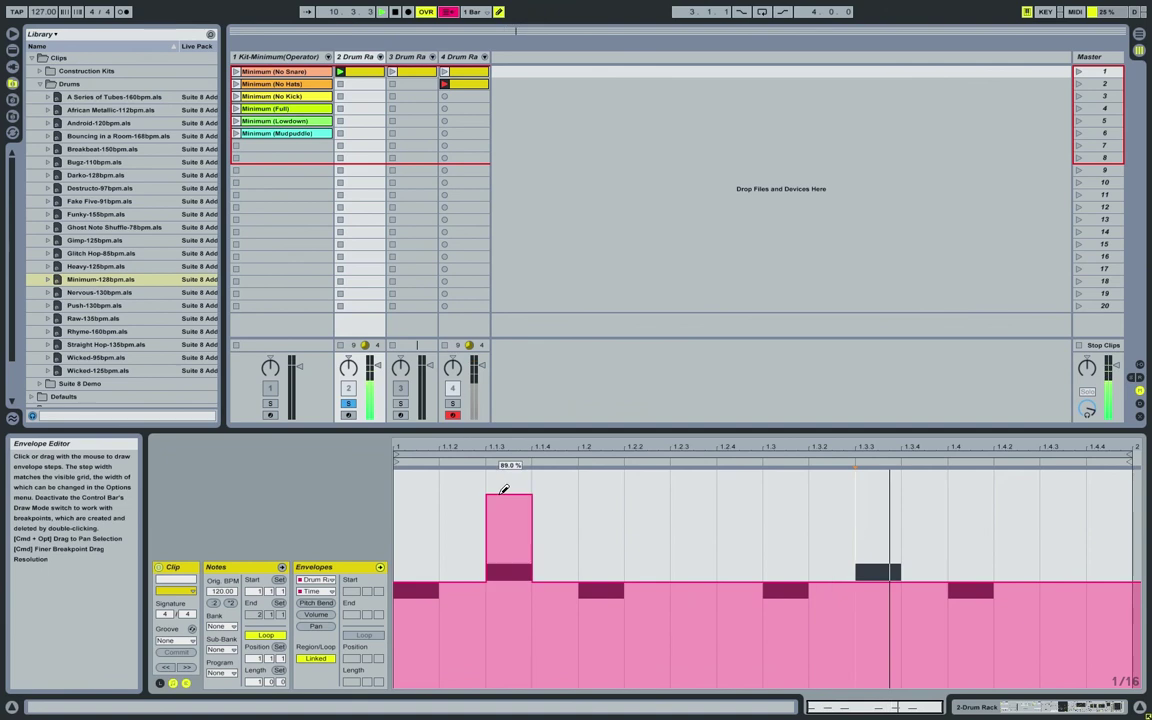
pyautogui.click(600, 627)
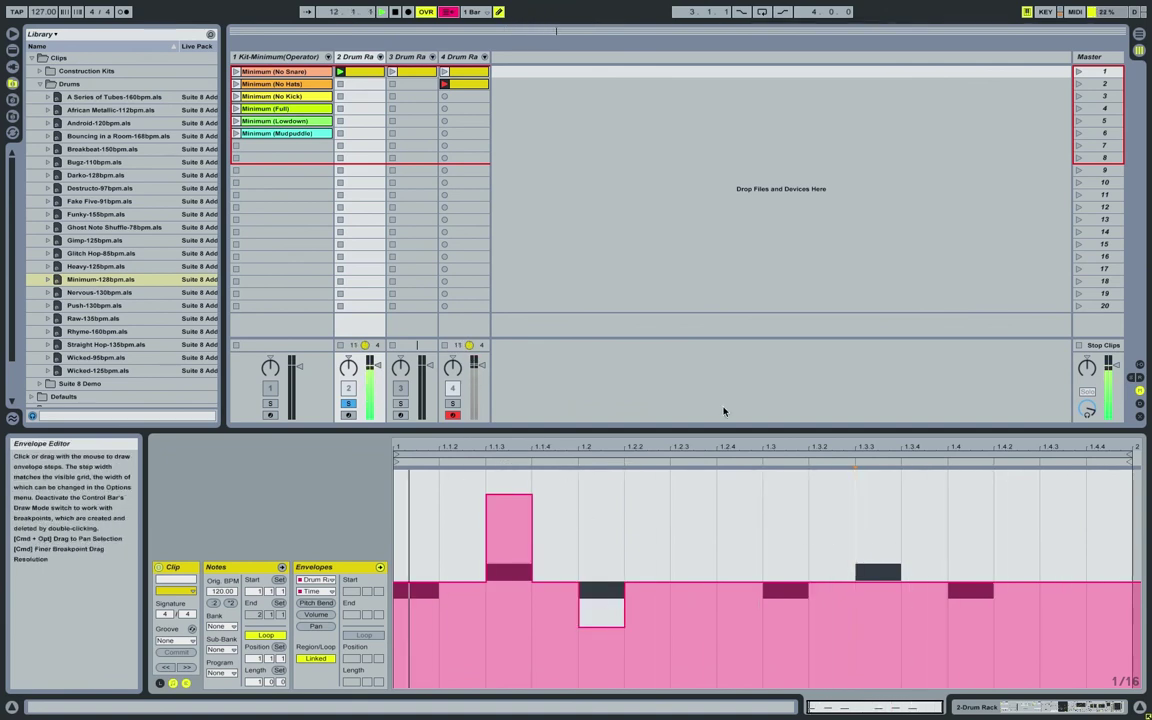
# Step: Reshape the Time envelope's 1.1.3 step into a spike falling to 0 % and duplicate that section across the bar
pyautogui.click(499, 11)
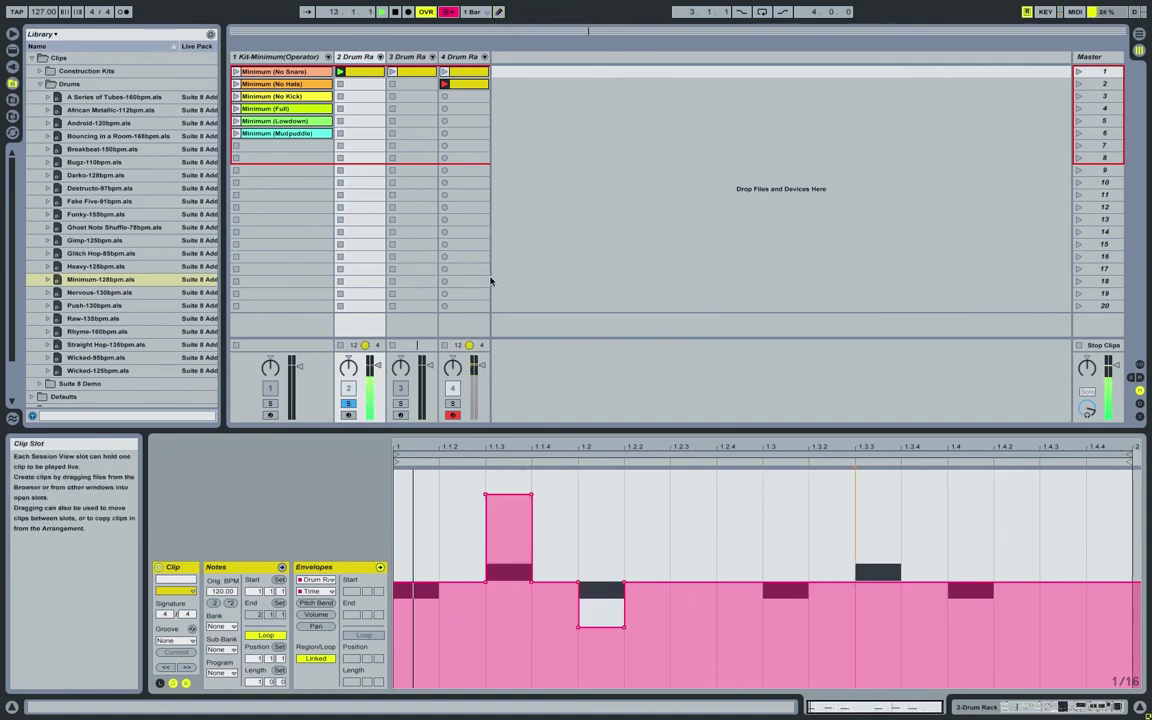
pyautogui.moveTo(531, 496); pyautogui.dragTo(511, 686)
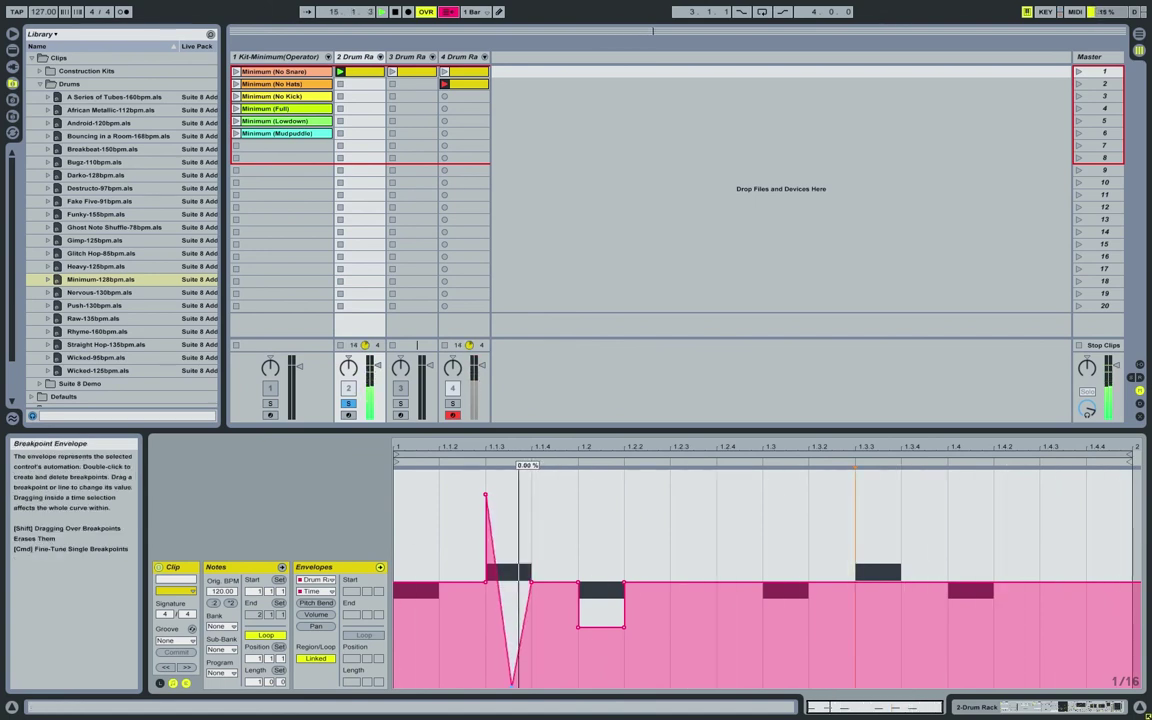
pyautogui.moveTo(531, 545); pyautogui.dragTo(390, 560)
pyautogui.press('super+d')
pyautogui.press('super+d')
pyautogui.press('super+d')
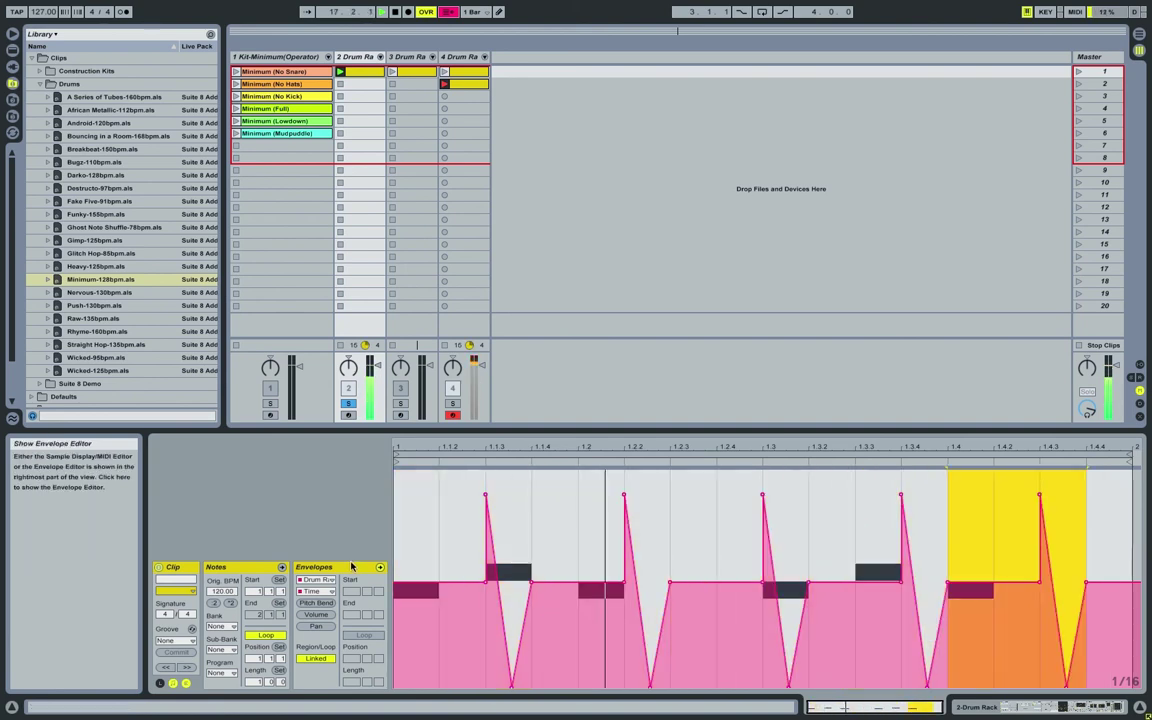
# Step: Set track 2's Drum Rack macros to Time 95 %, global sustain -23 dB and global decay 303 ms, and raise squelch to about 59
pyautogui.doubleClick(355, 56)
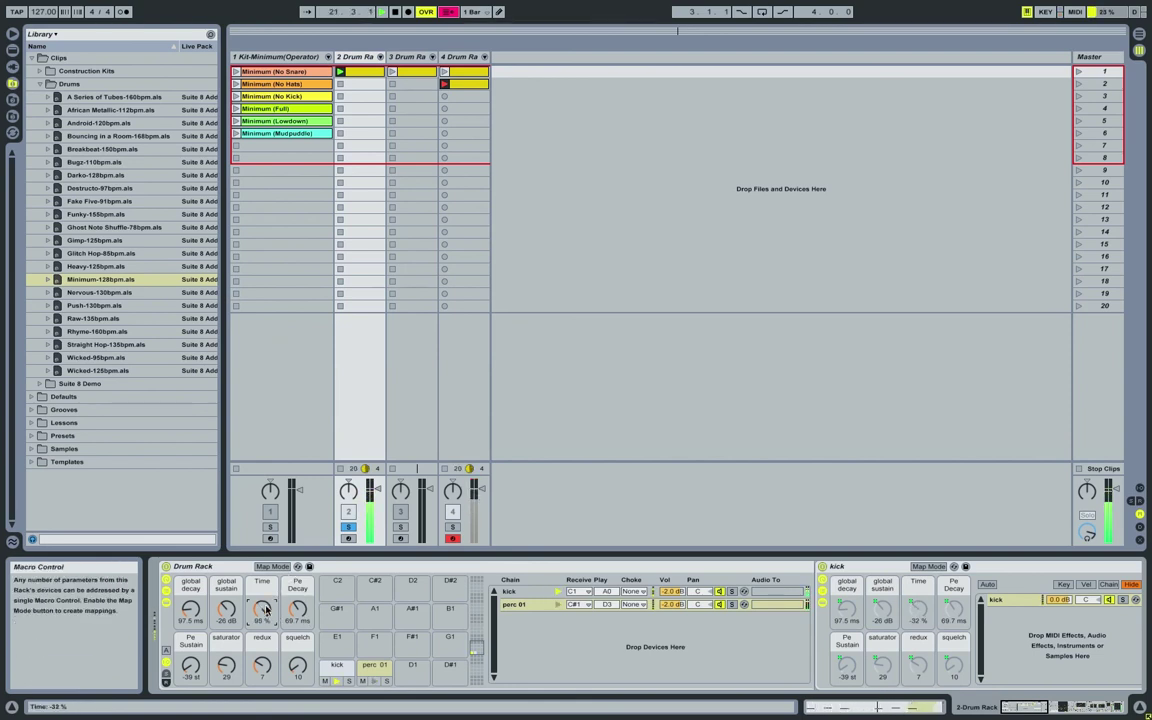
pyautogui.moveTo(229, 612)
pyautogui.mouseDown()
pyautogui.moveTo(229, 595)
pyautogui.moveTo(229, 628)
pyautogui.mouseUp()
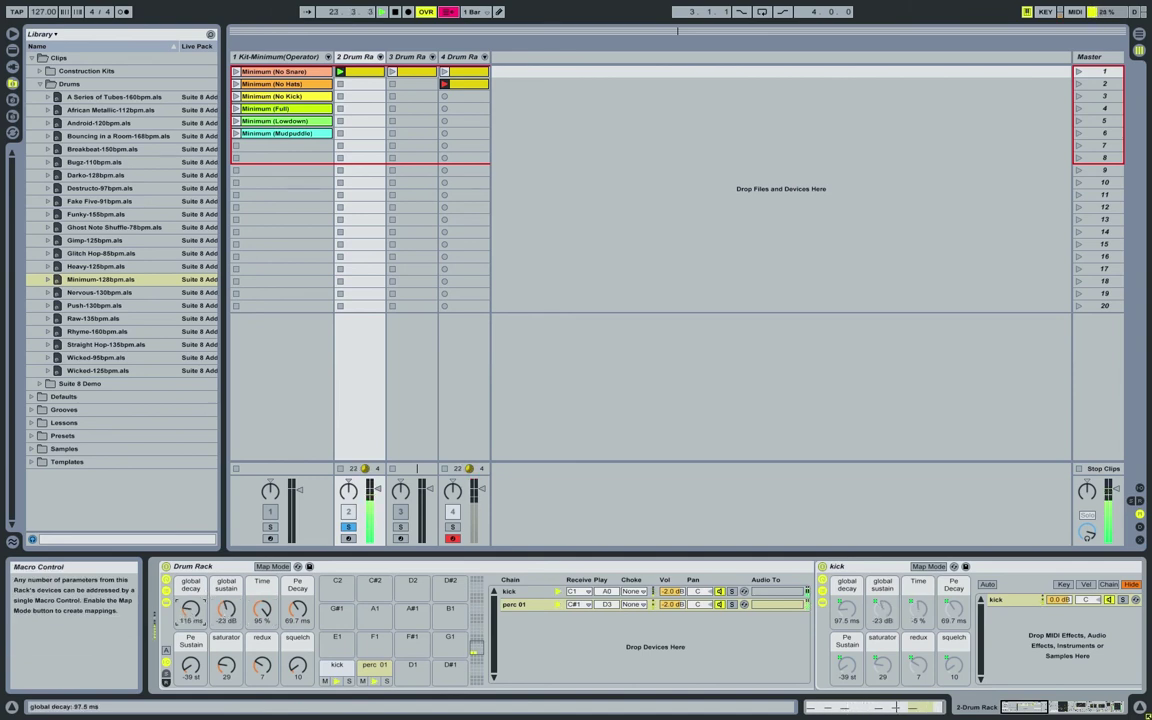
pyautogui.moveTo(297, 665); pyautogui.dragTo(297, 640)
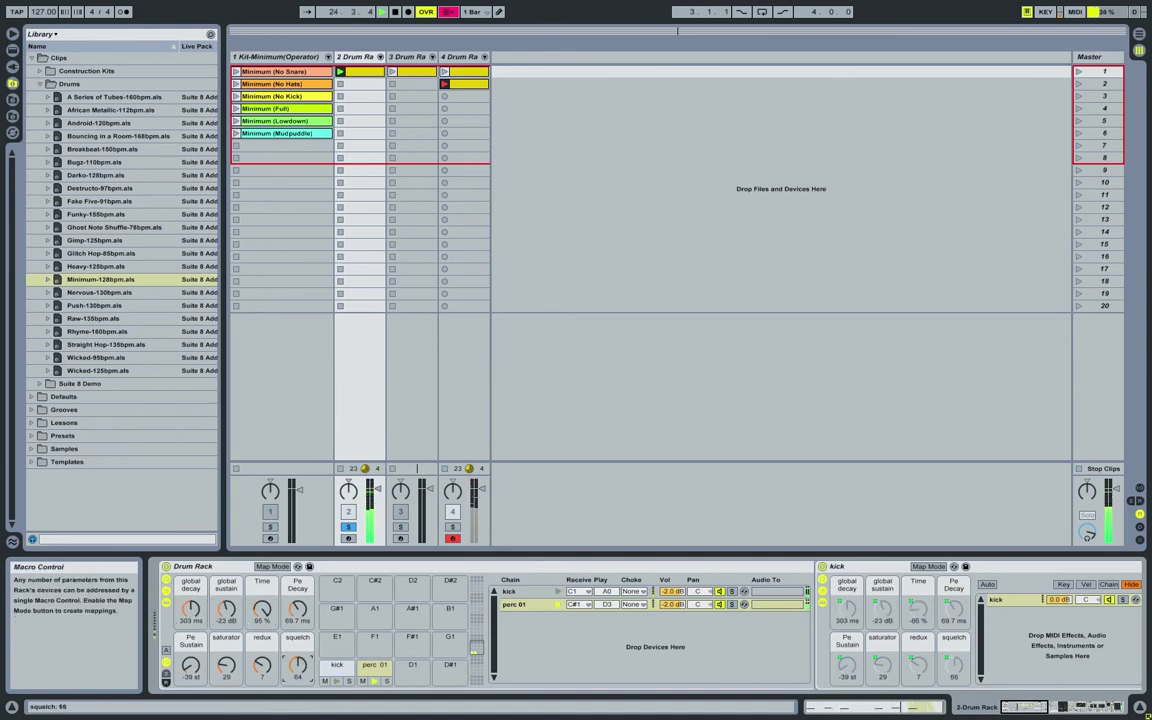
# Step: Show the squelch macro's envelope in track 2's clip and draw lowered steps at 1.1.3, 1.2.2, 1.3, 1.3.4 and 1.4.2
pyautogui.rightClick(300, 672)
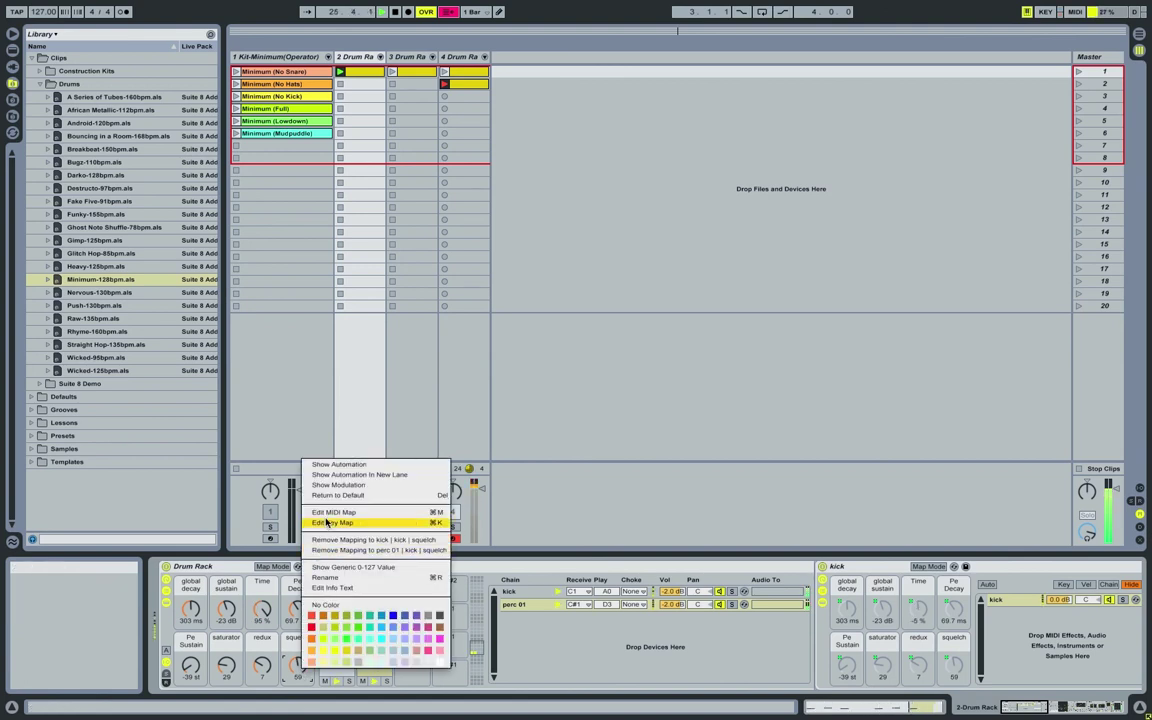
pyautogui.click(339, 464)
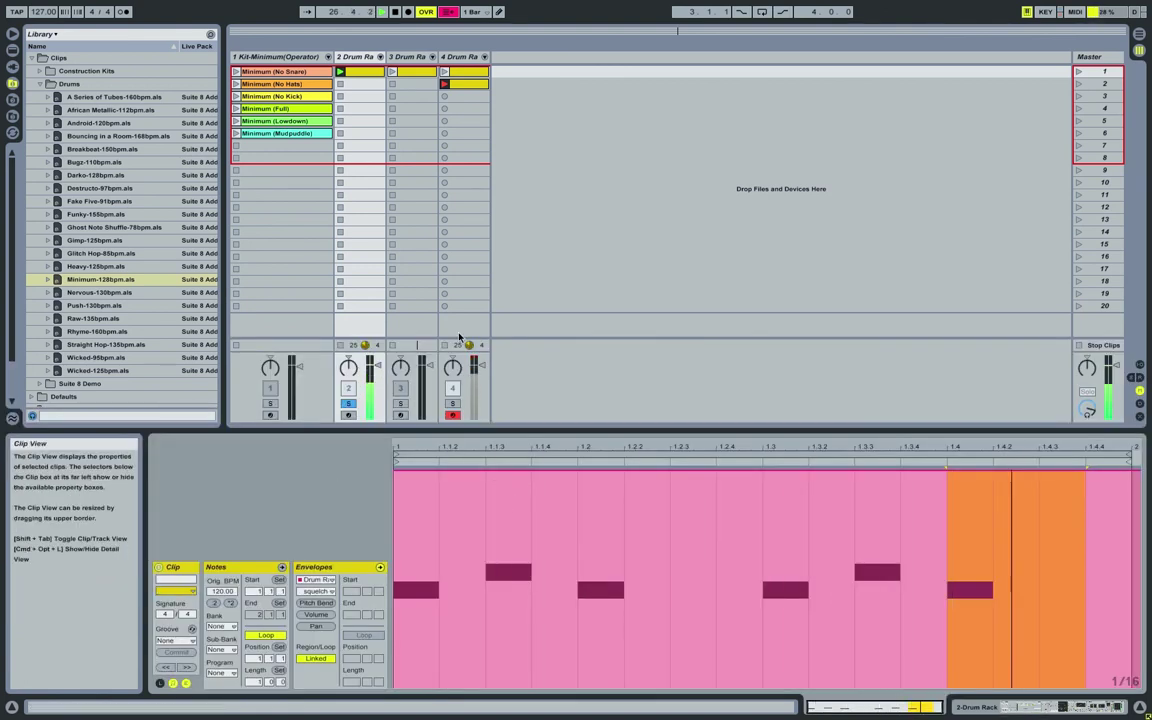
pyautogui.click(499, 11)
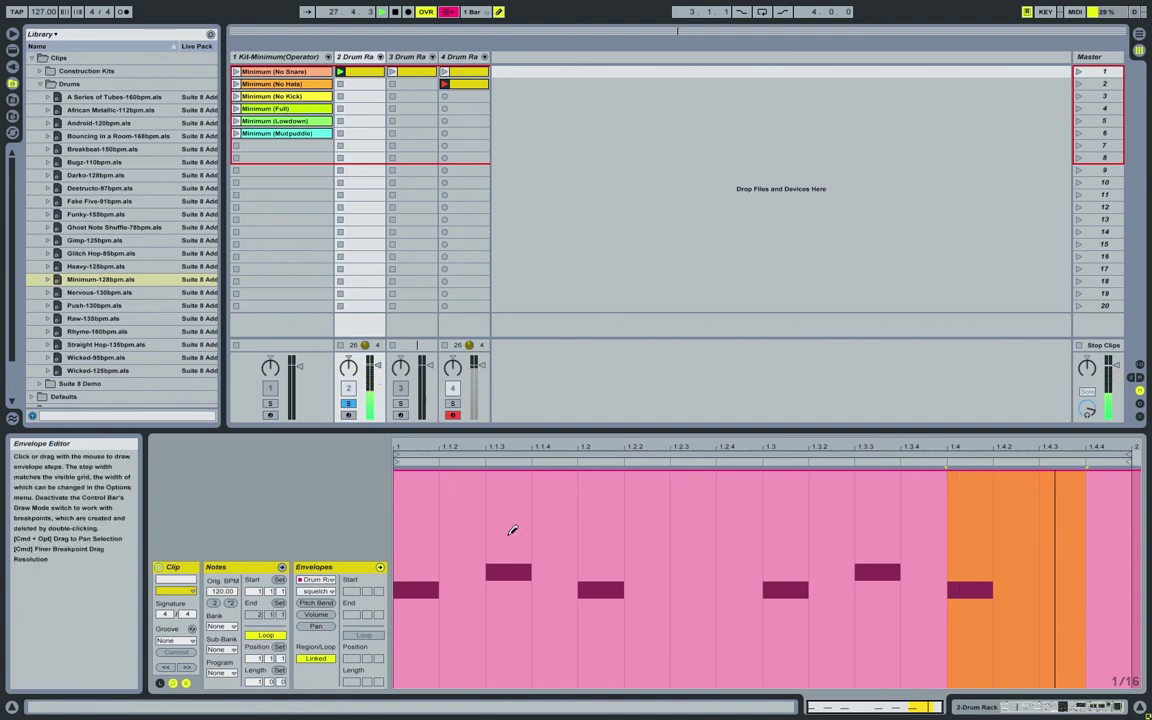
pyautogui.click(518, 622)
pyautogui.click(660, 664)
pyautogui.click(806, 556)
pyautogui.click(918, 556)
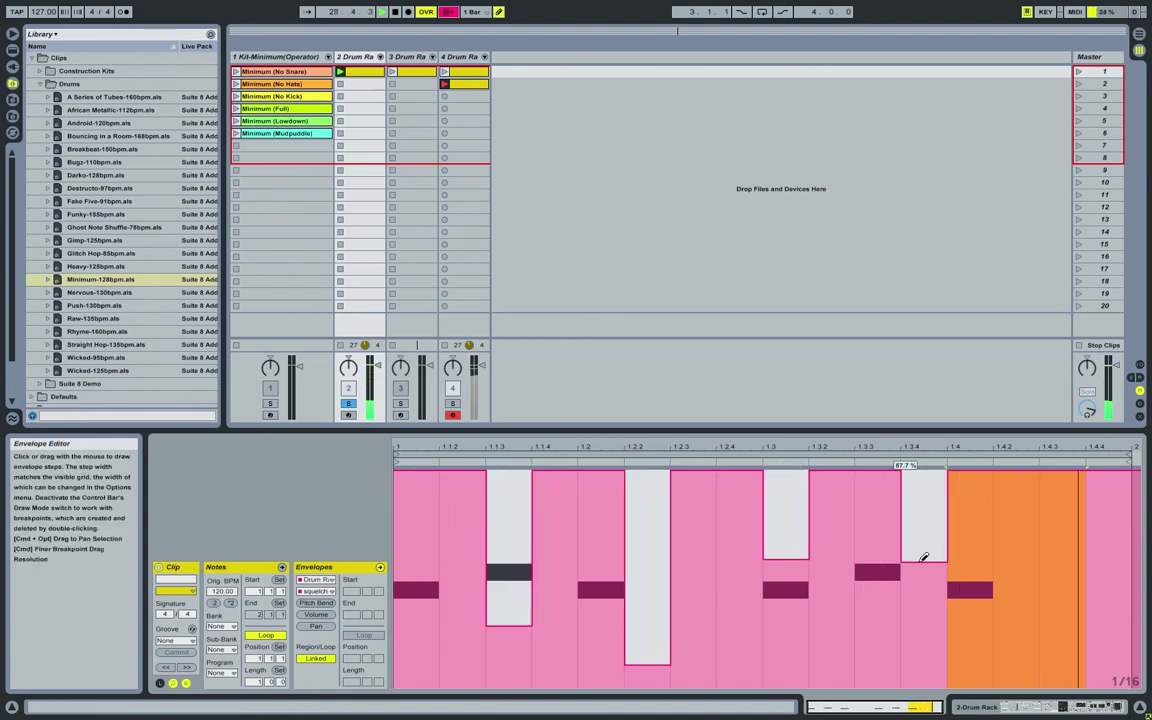
pyautogui.click(1025, 630)
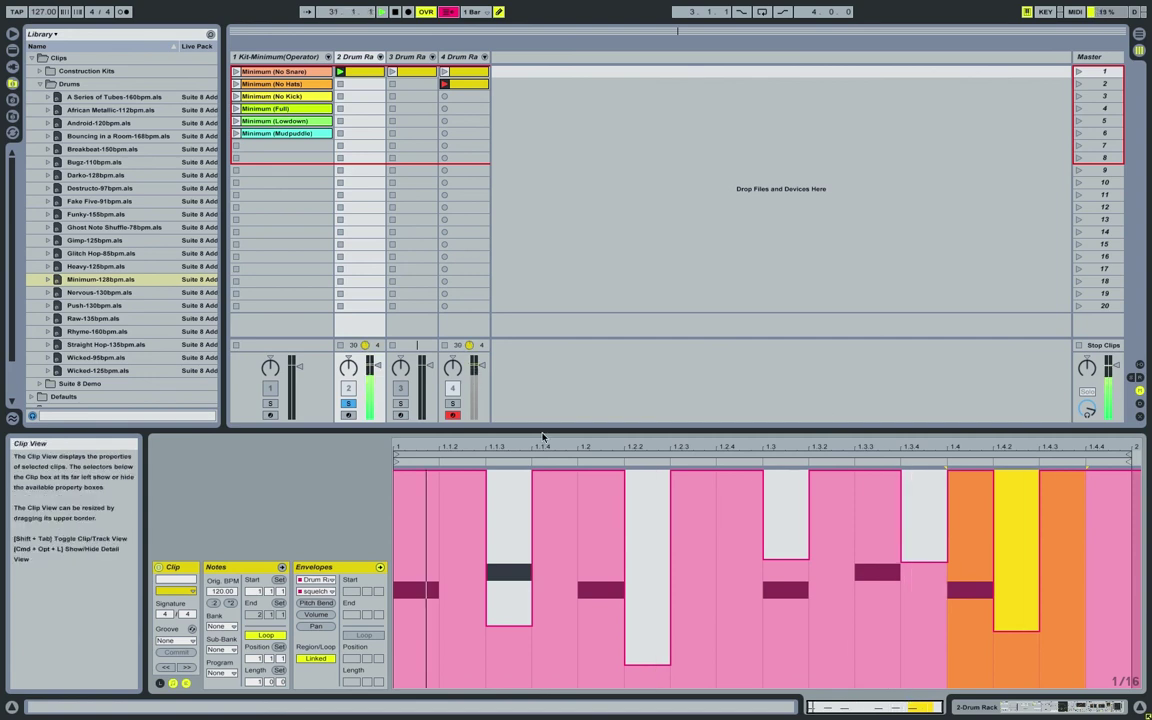
# Step: Set track 2's Drum Rack macros to global decay 155 ms, redux 5 and squelch 38
pyautogui.click(372, 141)
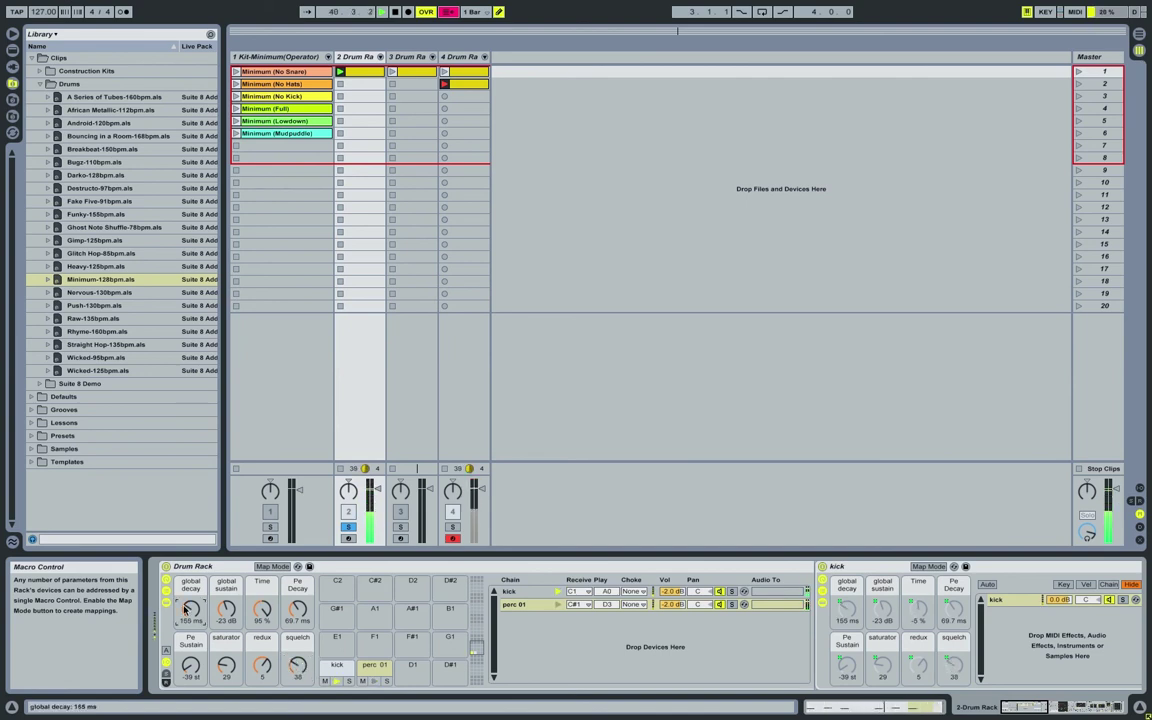
# Step: Take track 2 out of the mix by unsoloing it, stopping its clip and deactivating it, and show track 4's Drum Rack
pyautogui.click(347, 528)
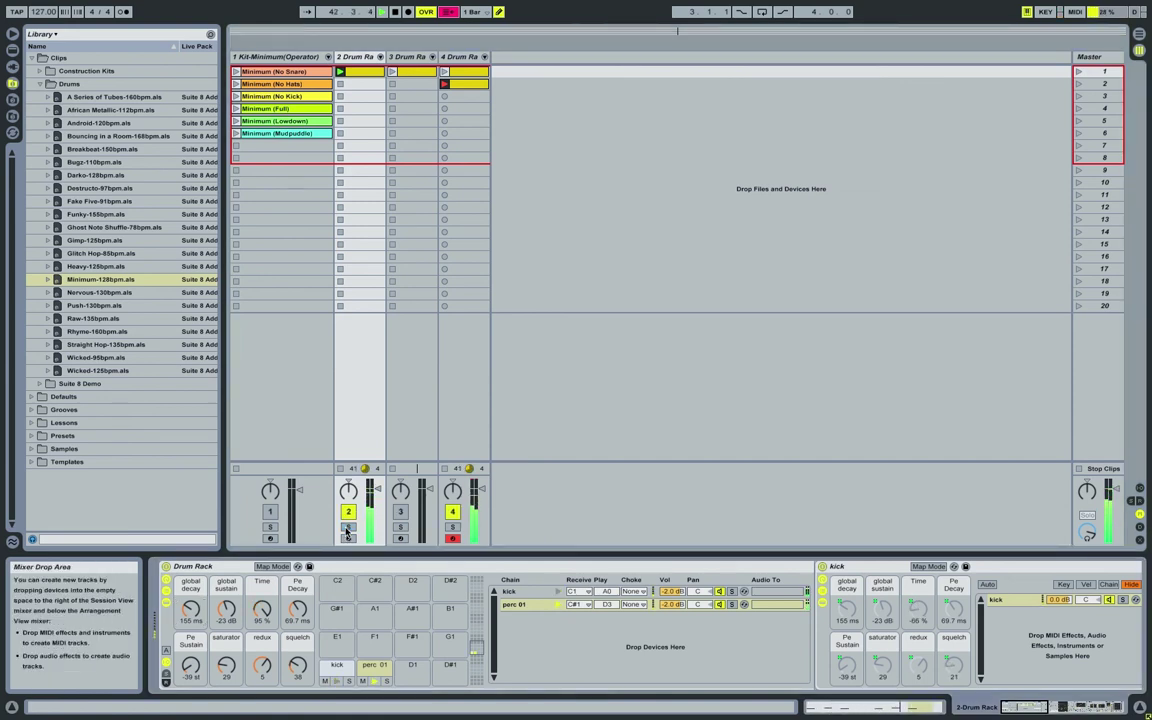
pyautogui.click(340, 302)
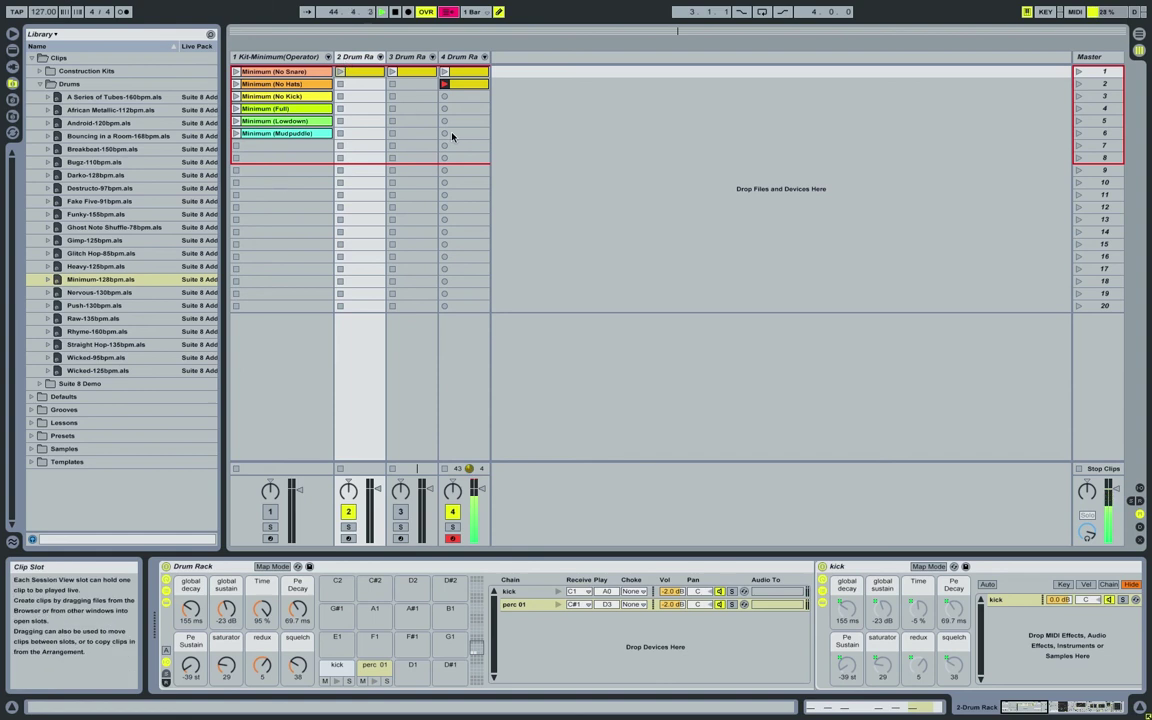
pyautogui.click(460, 57)
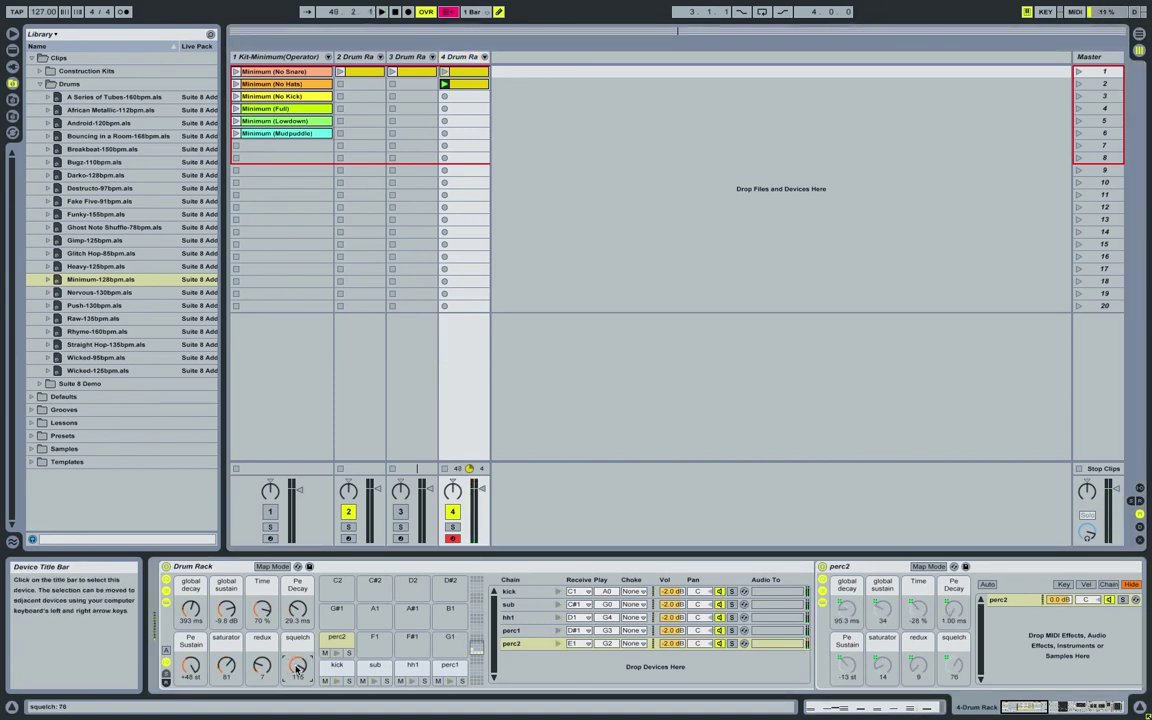
pyautogui.click(349, 512)
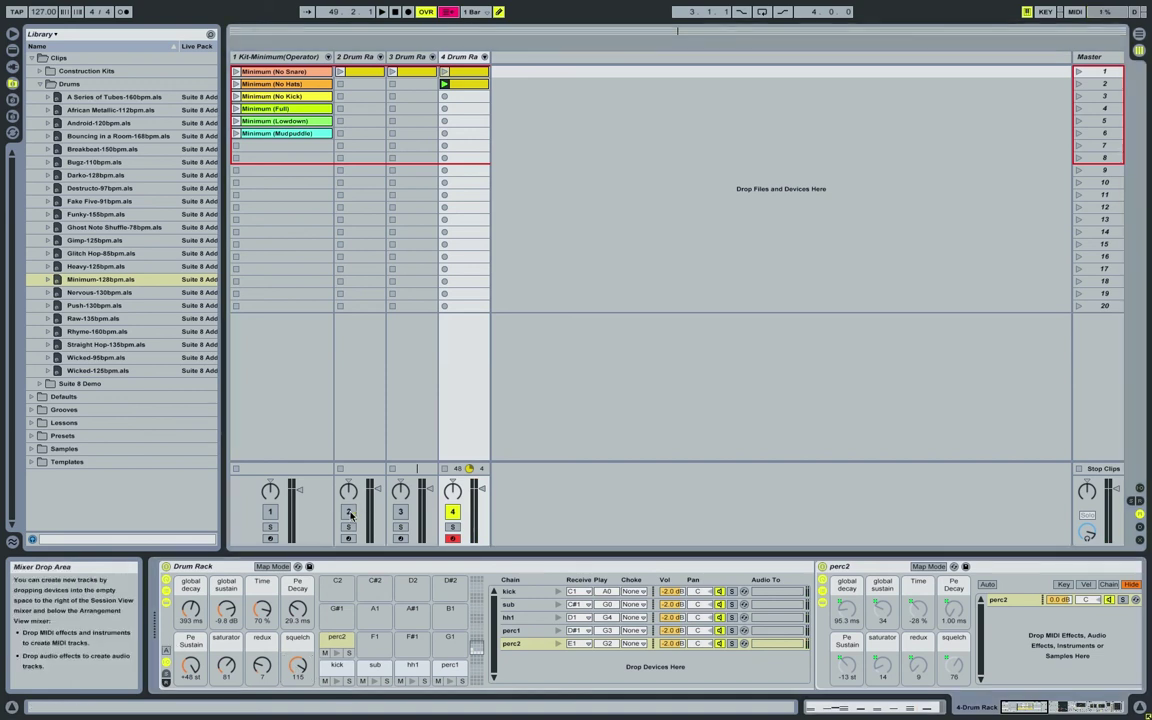